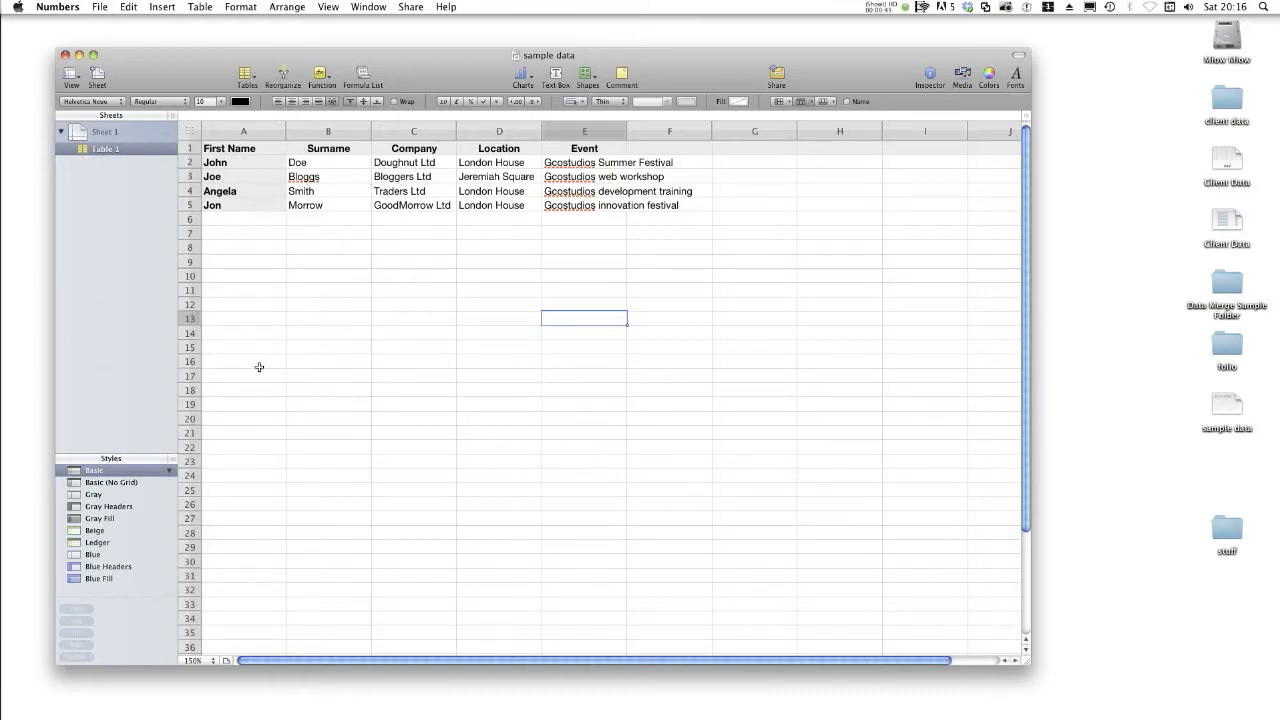
- Export the Numbers table as a CSV file named 'sample data' to the Desktop
click(101, 7)
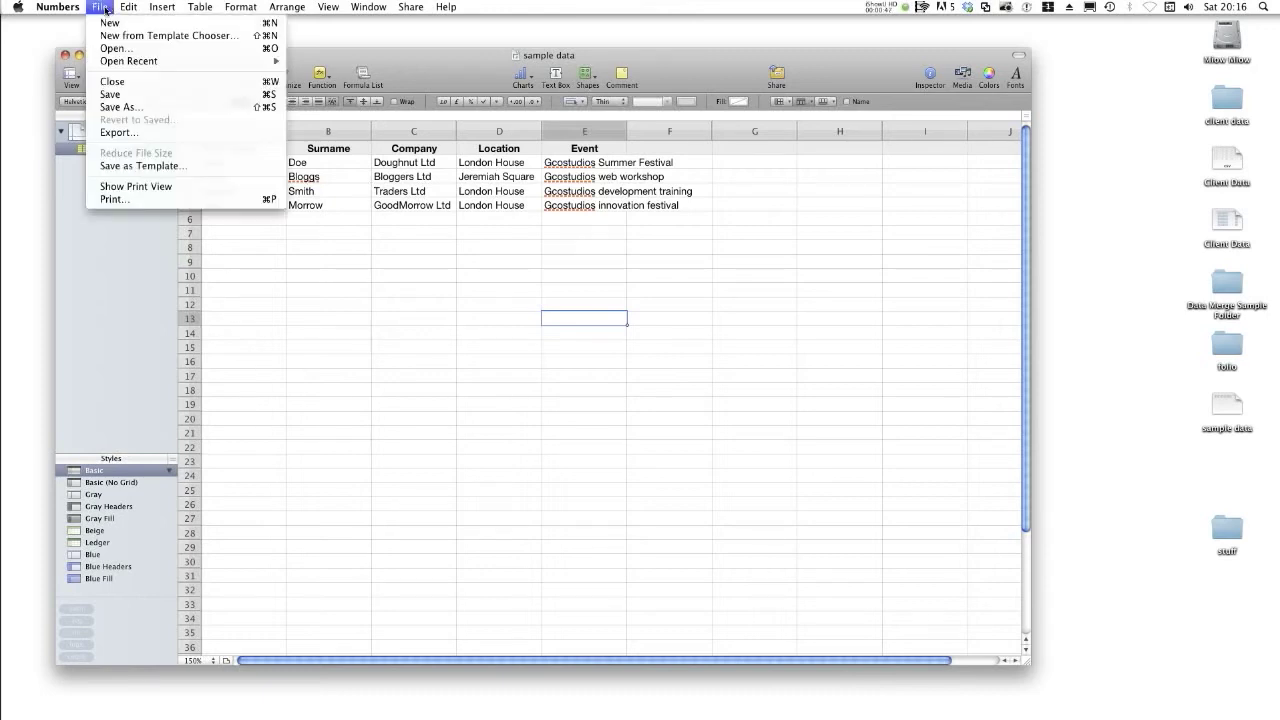
click(121, 133)
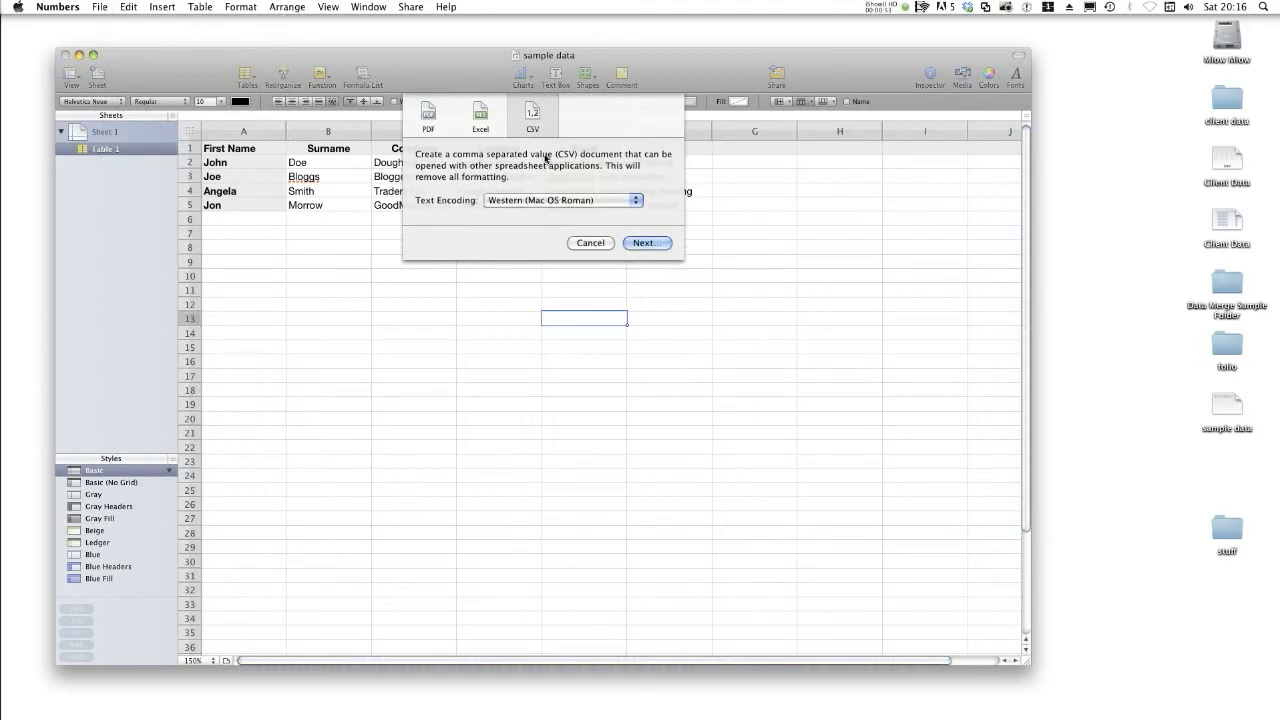
click(645, 243)
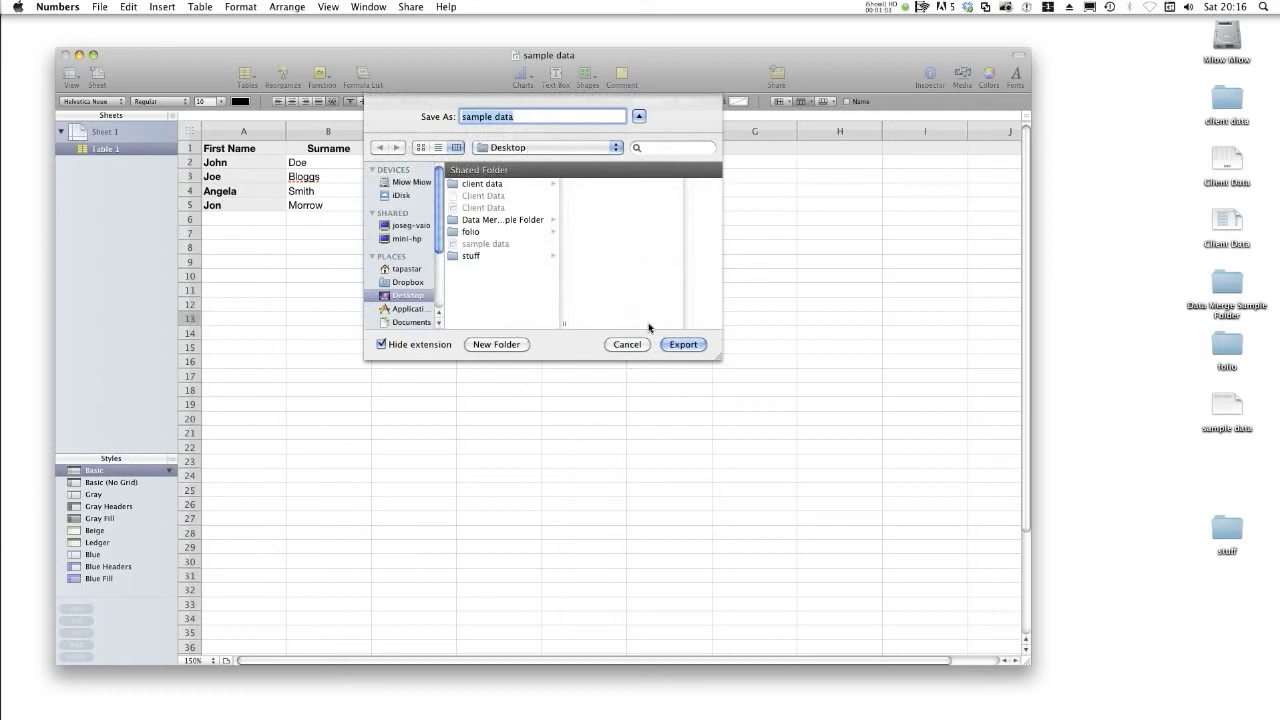
click(671, 344)
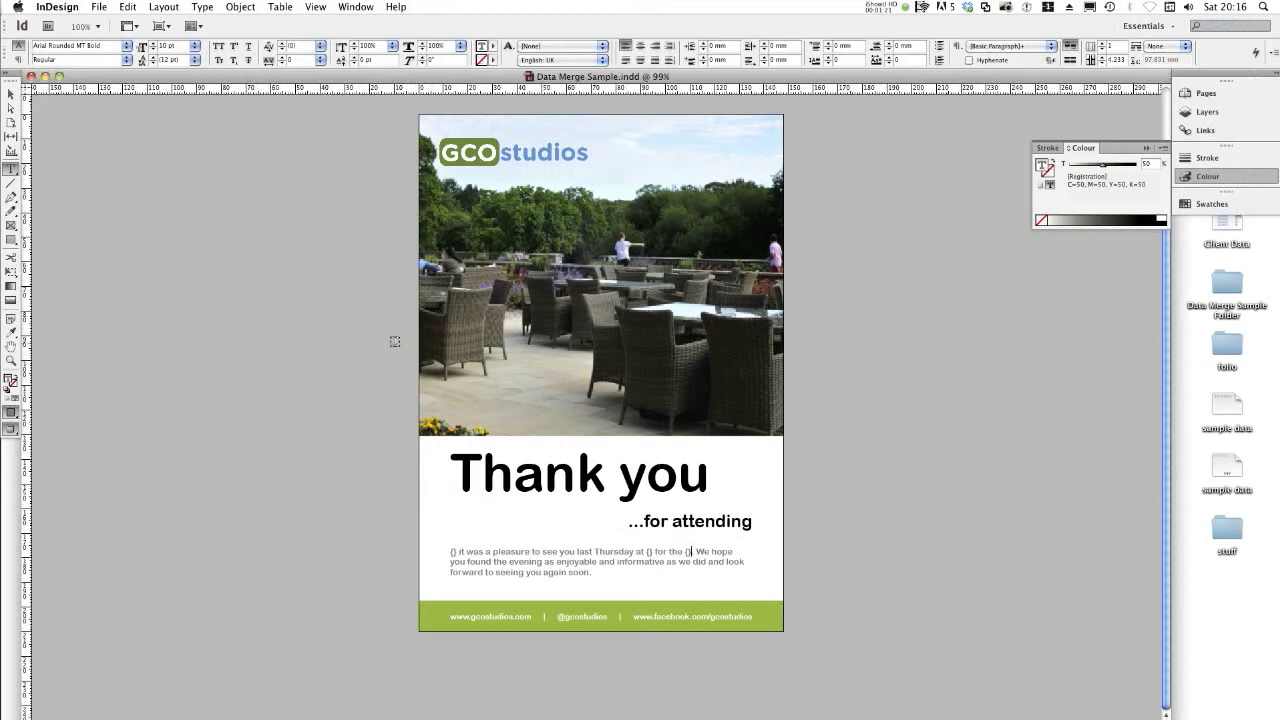
- Zoom in on the body text frame and place the cursor inside the first {} placeholder
click(11, 93)
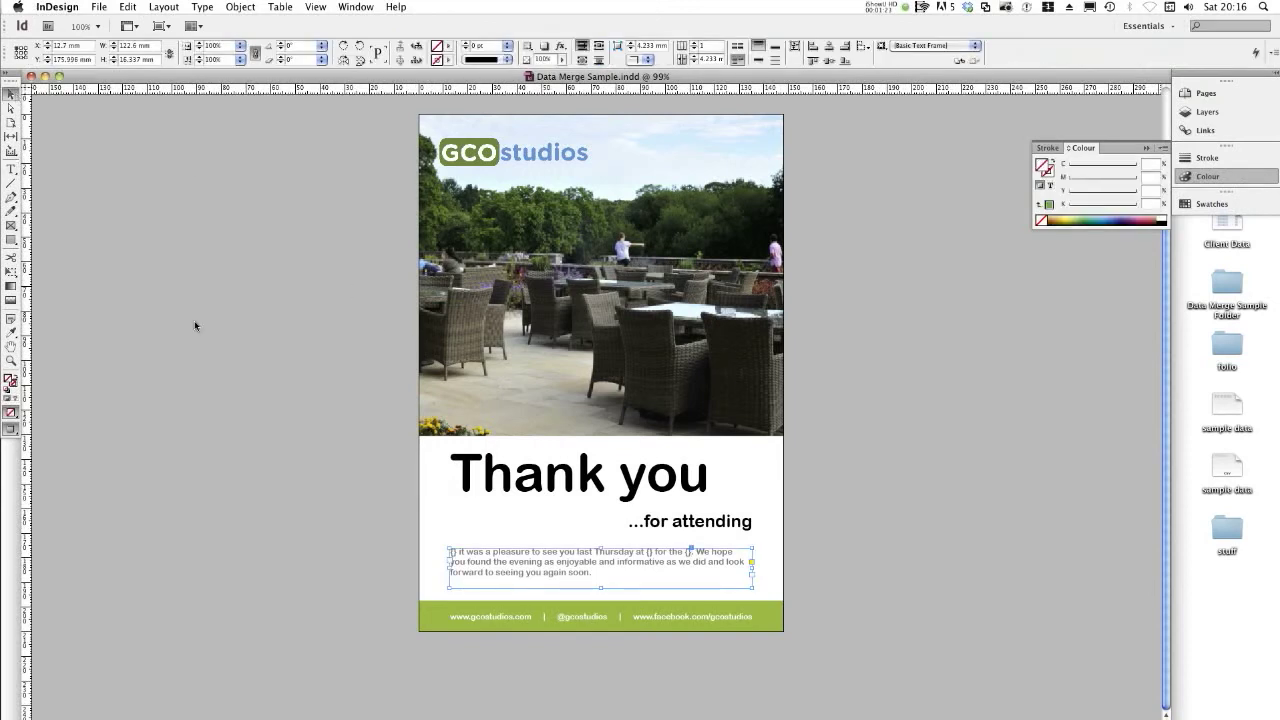
key(super+equal)
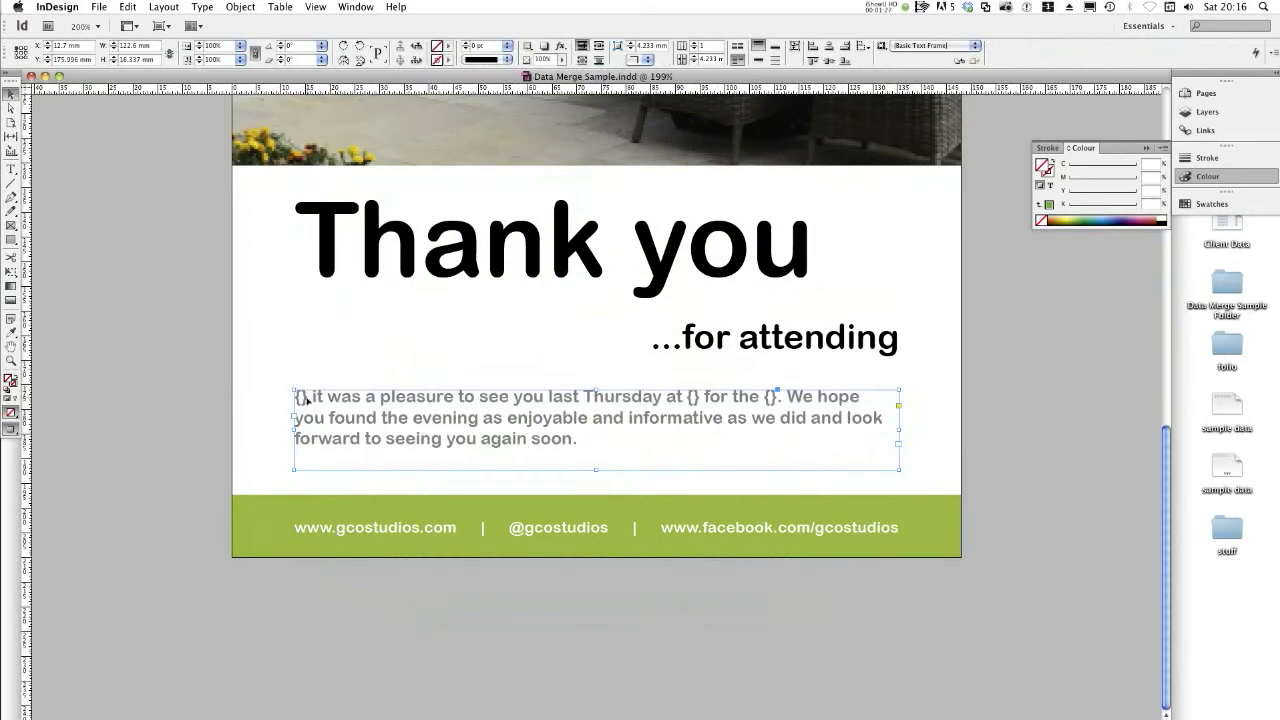
double_click(306, 397)
drag(309, 397, 286, 394)
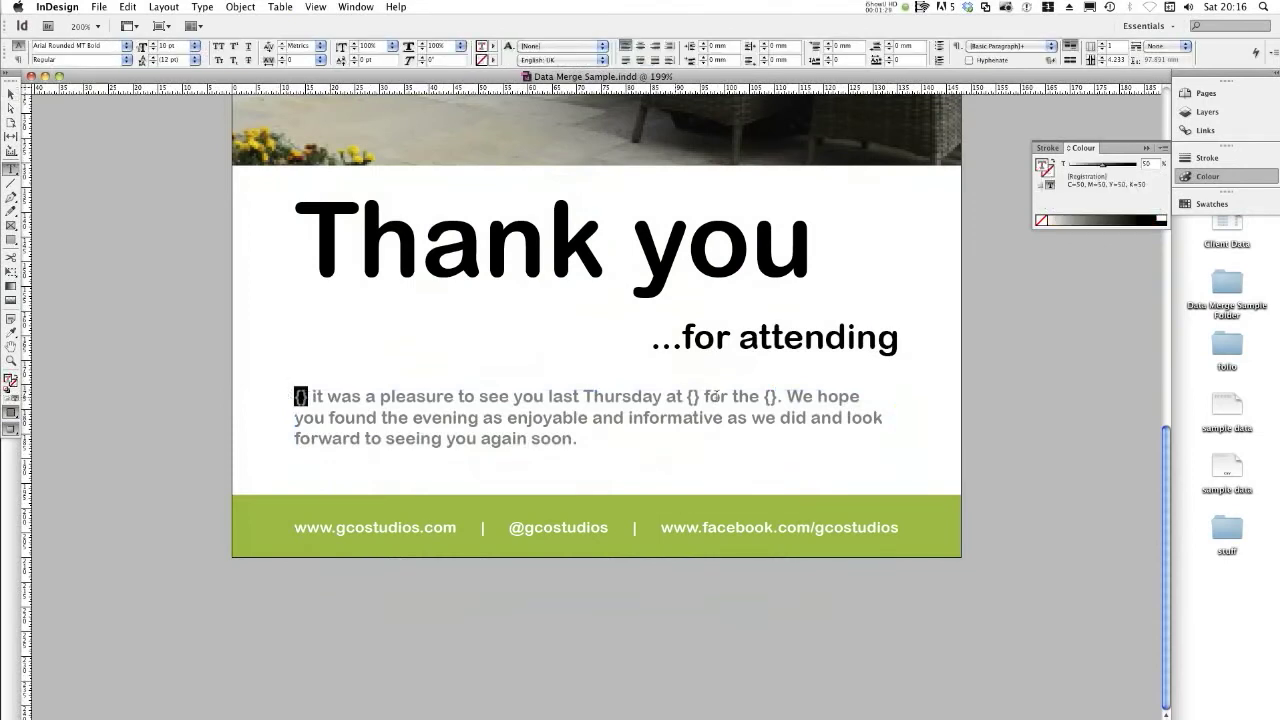
drag(701, 397, 686, 397)
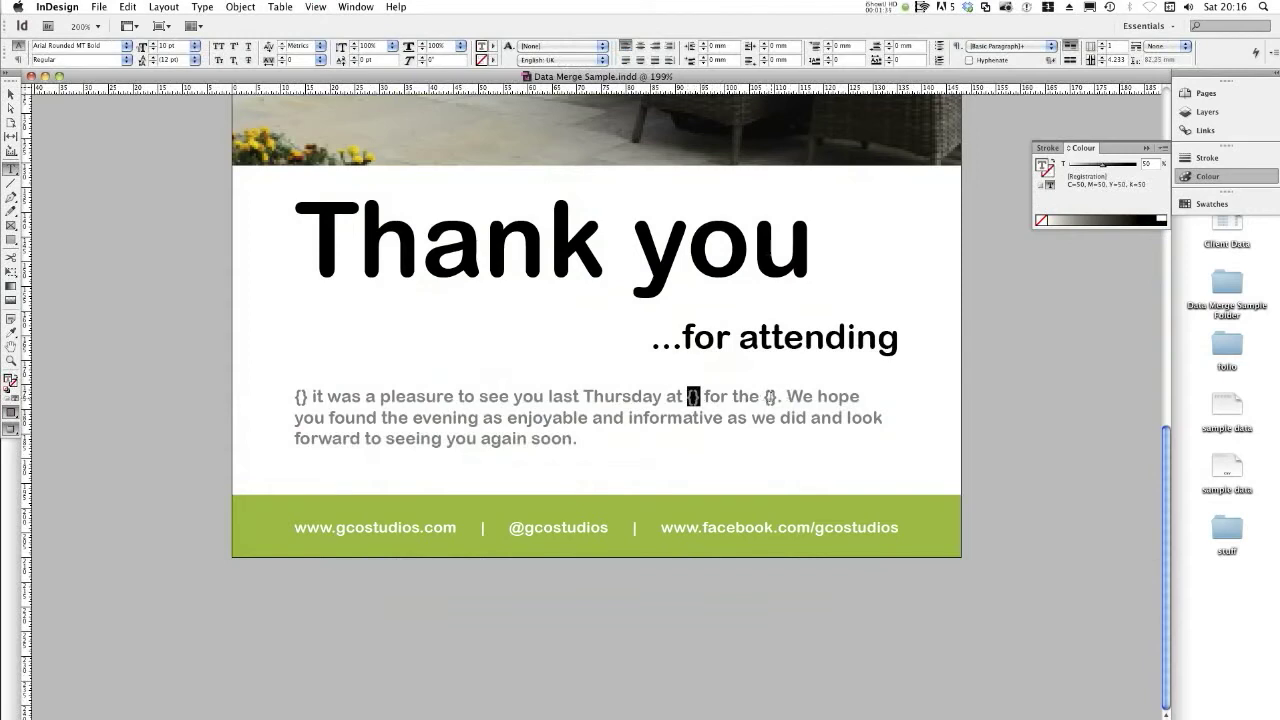
click(305, 397)
- Type first name, location and event inside the three {} placeholders
text(firs)
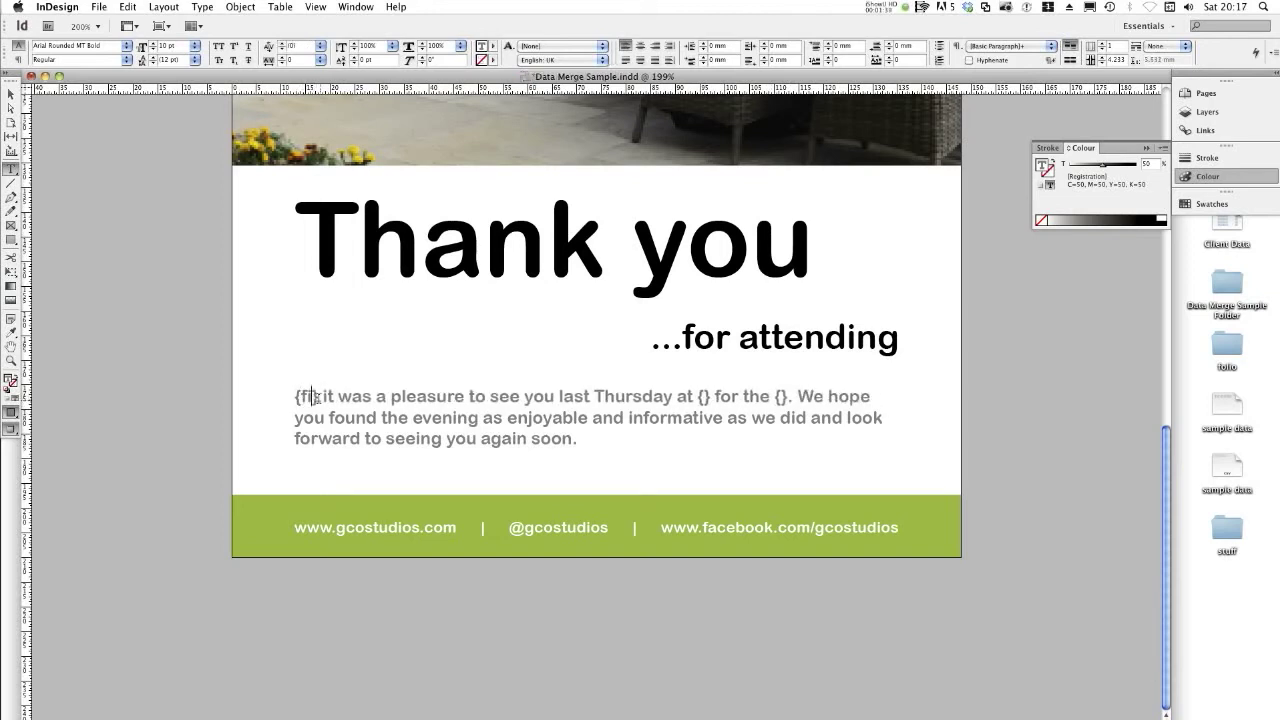
text(t name)
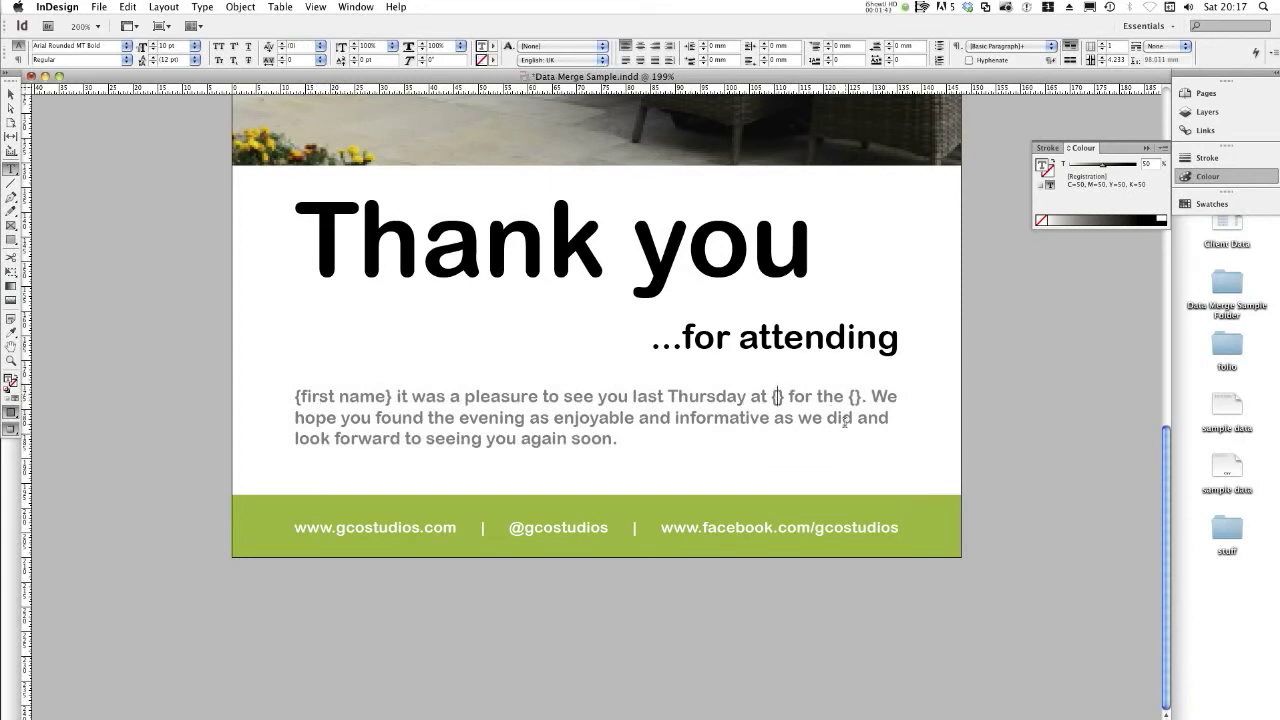
text(location)
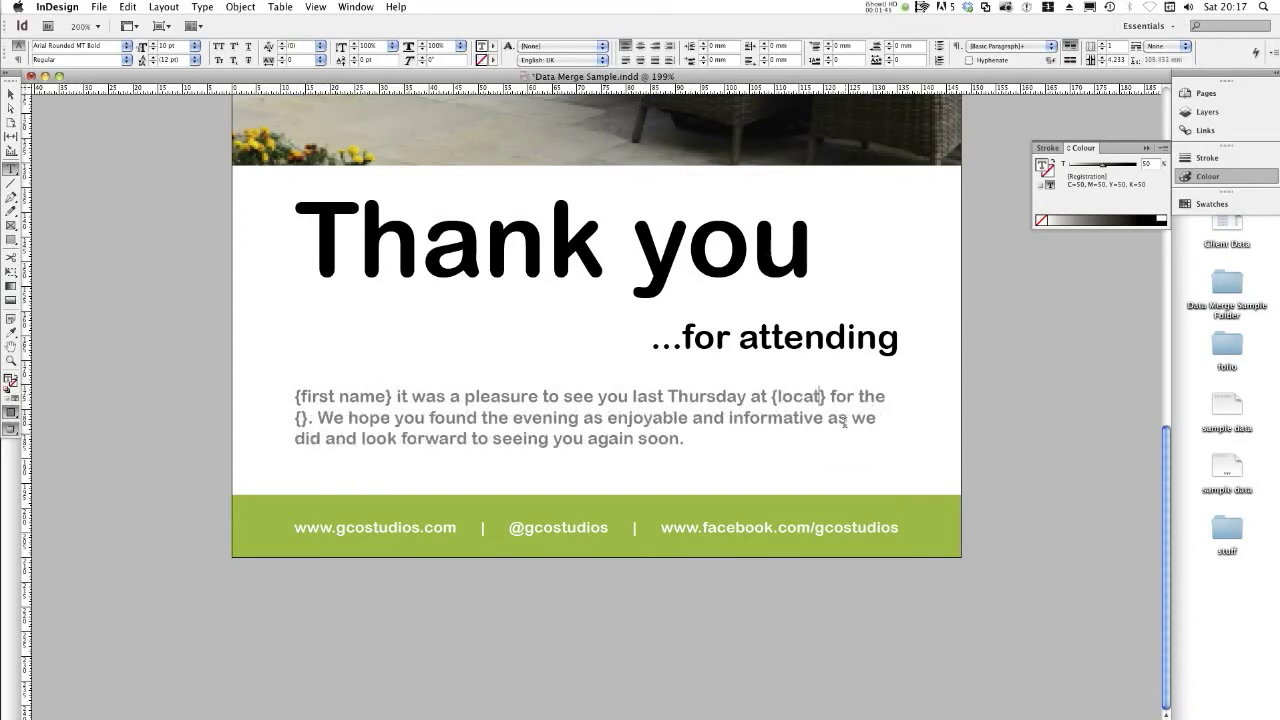
scroll(678, 354, up, 2)
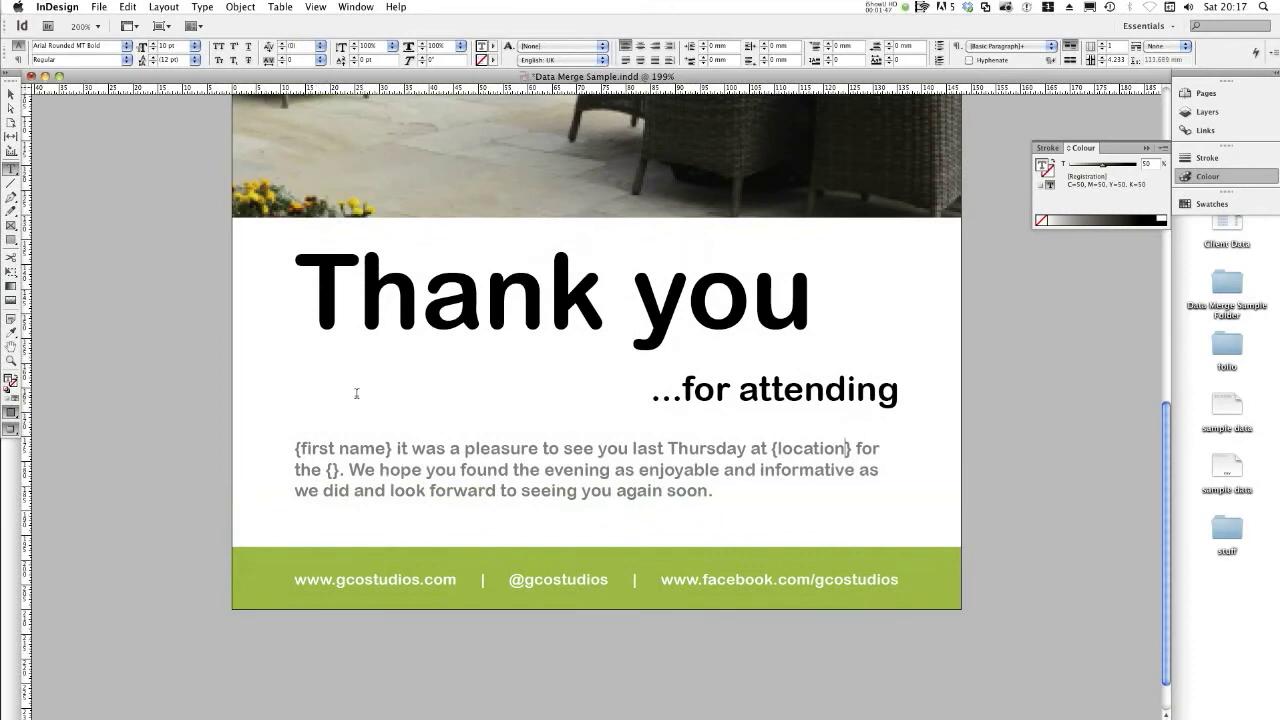
click(333, 477)
text(event)
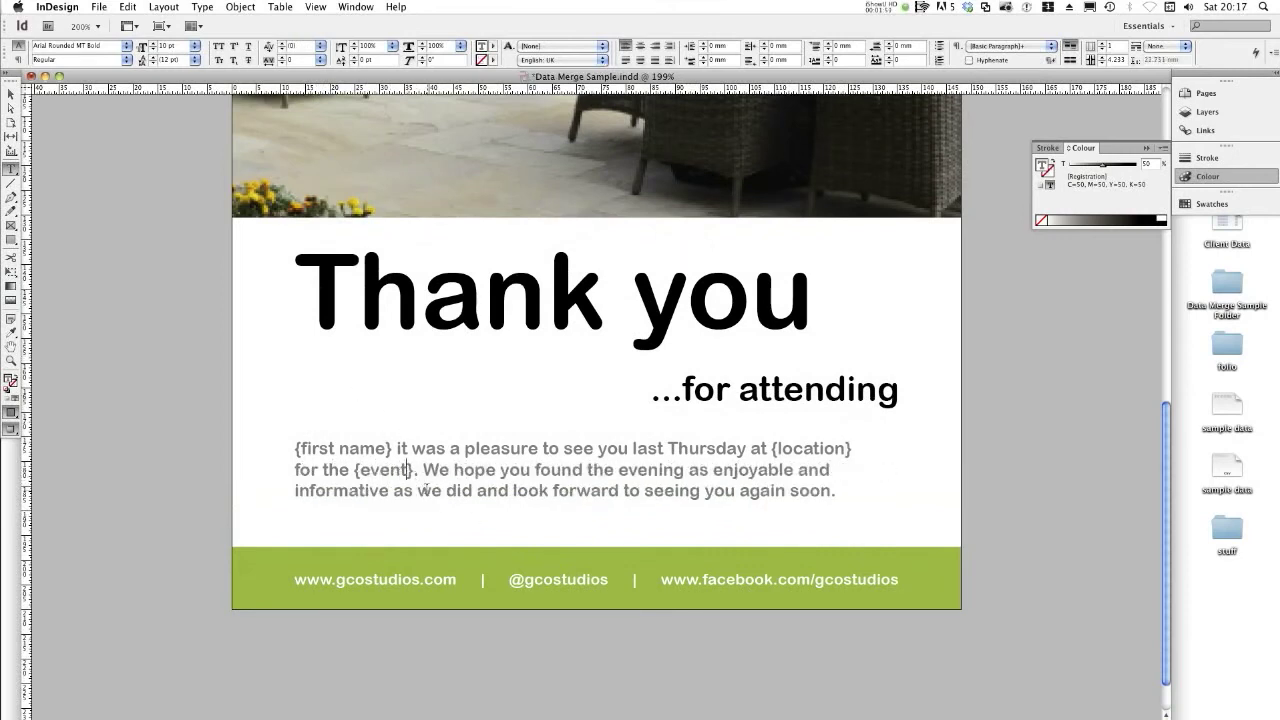
drag(410, 468, 353, 468)
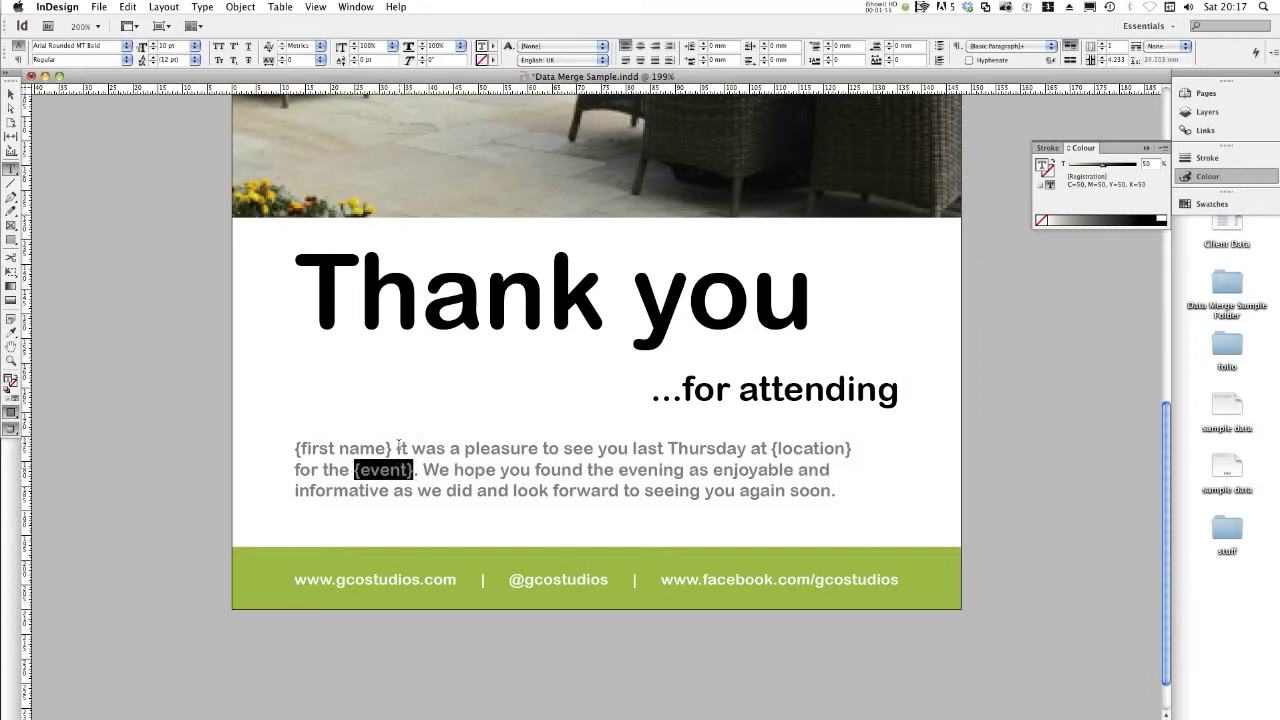
- Undo the typed placeholder labels, then switch the workspace from Essentials to Advanced
key(Escape)
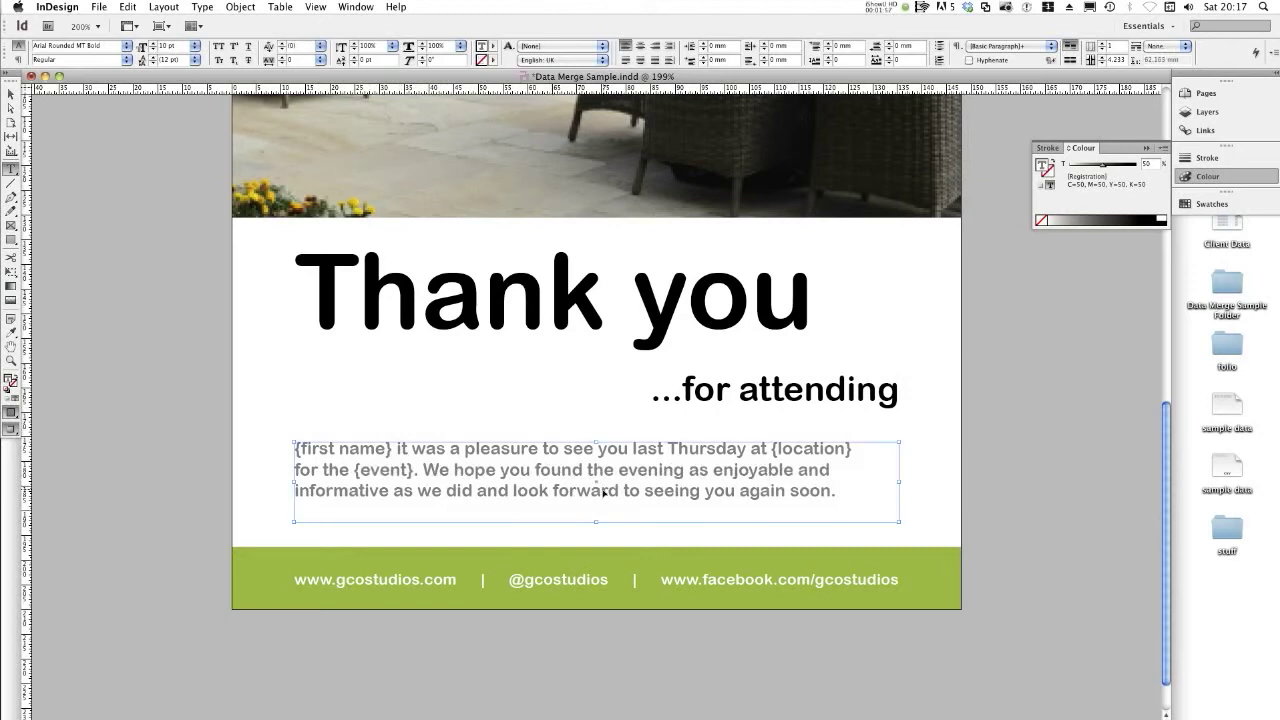
key(super+z)
key(super+z)
key(super+z)
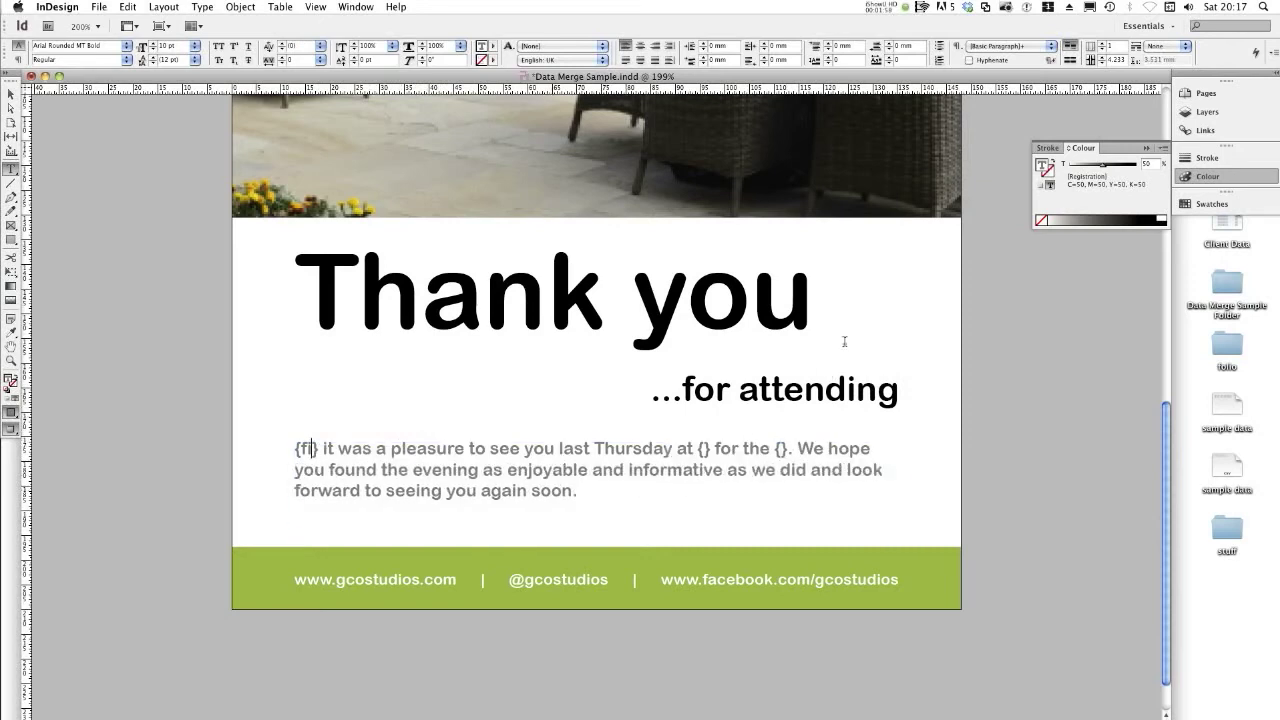
key(super+z)
key(super+z)
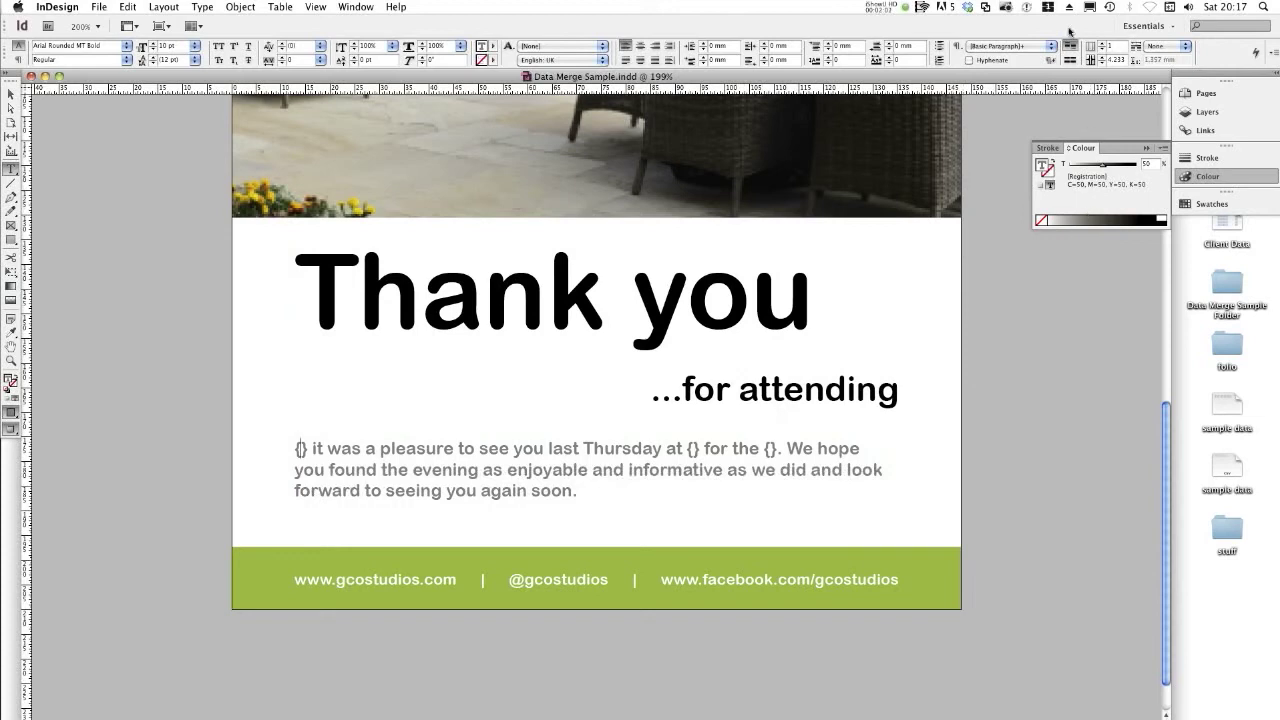
click(1139, 30)
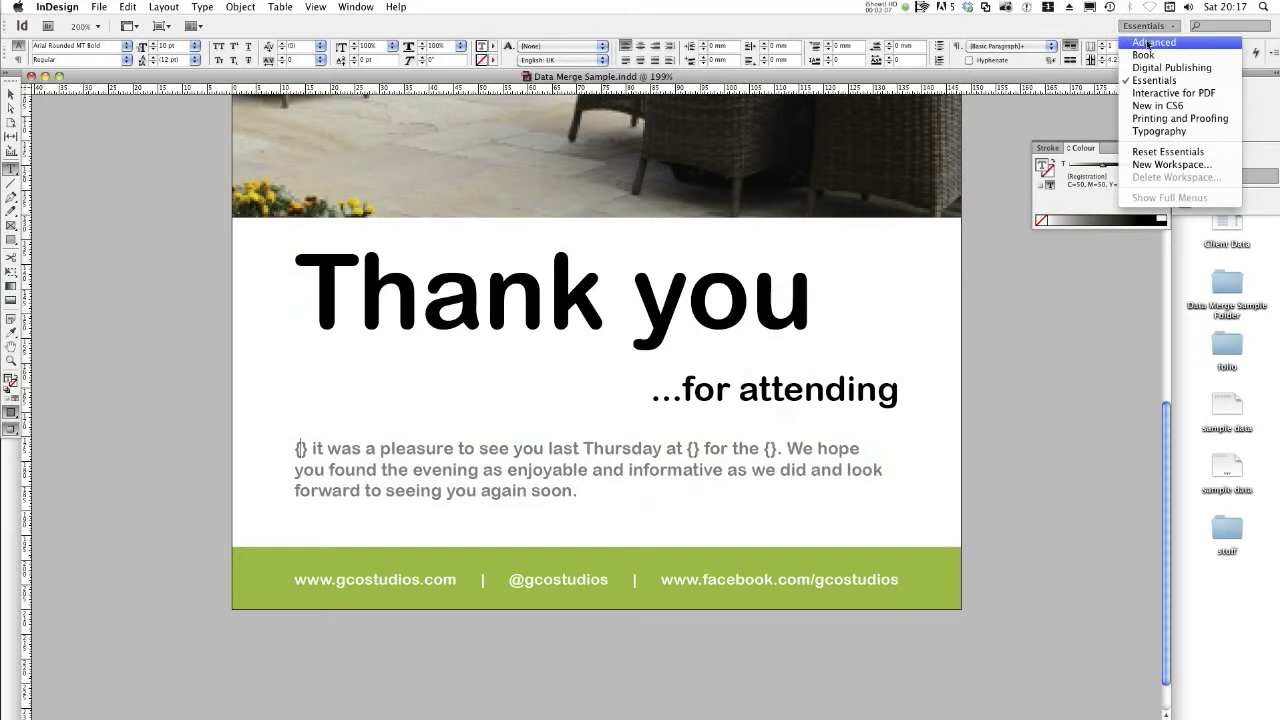
click(1150, 43)
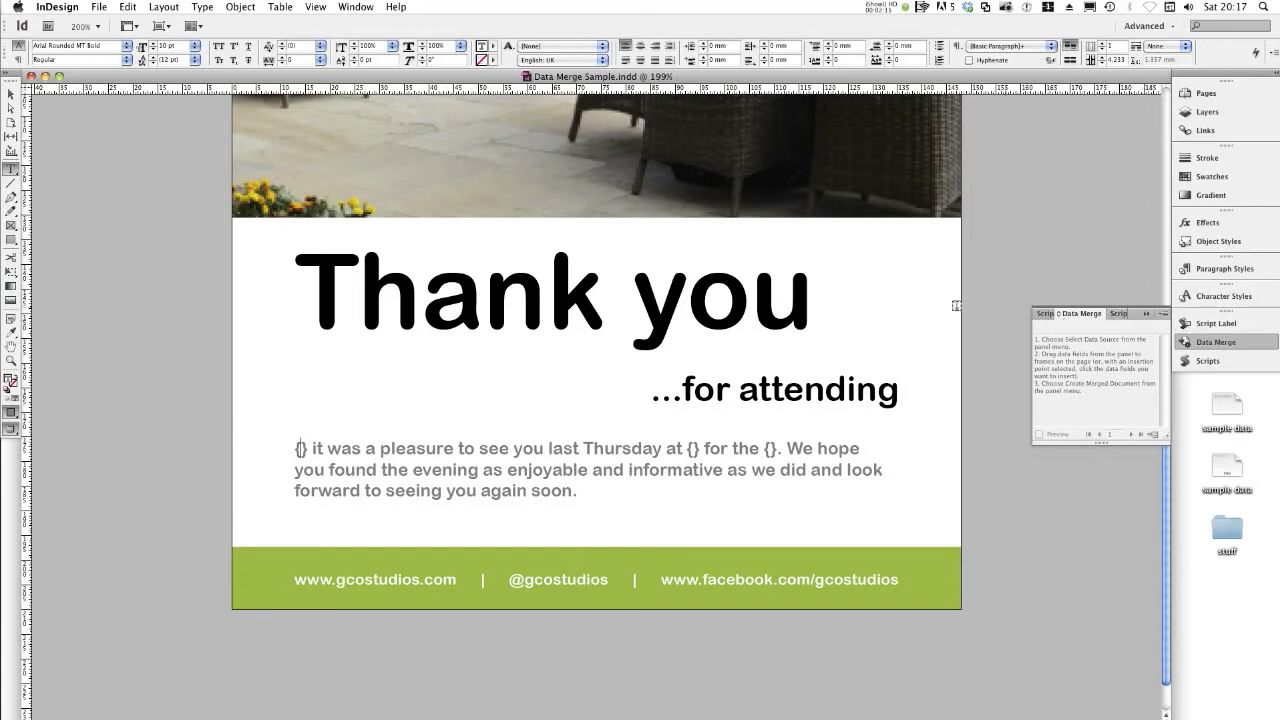
- Load Client Data.csv as the data merge source through Select Data Source
click(355, 8)
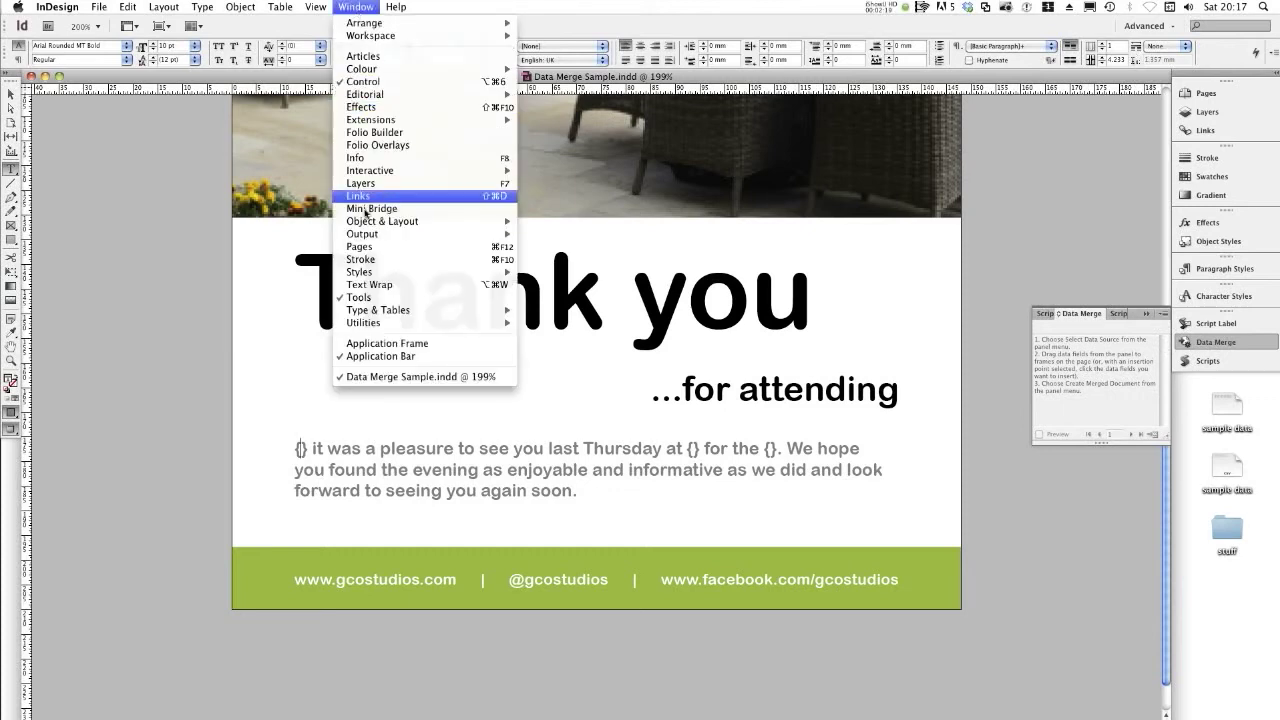
mouse_move(418, 329)
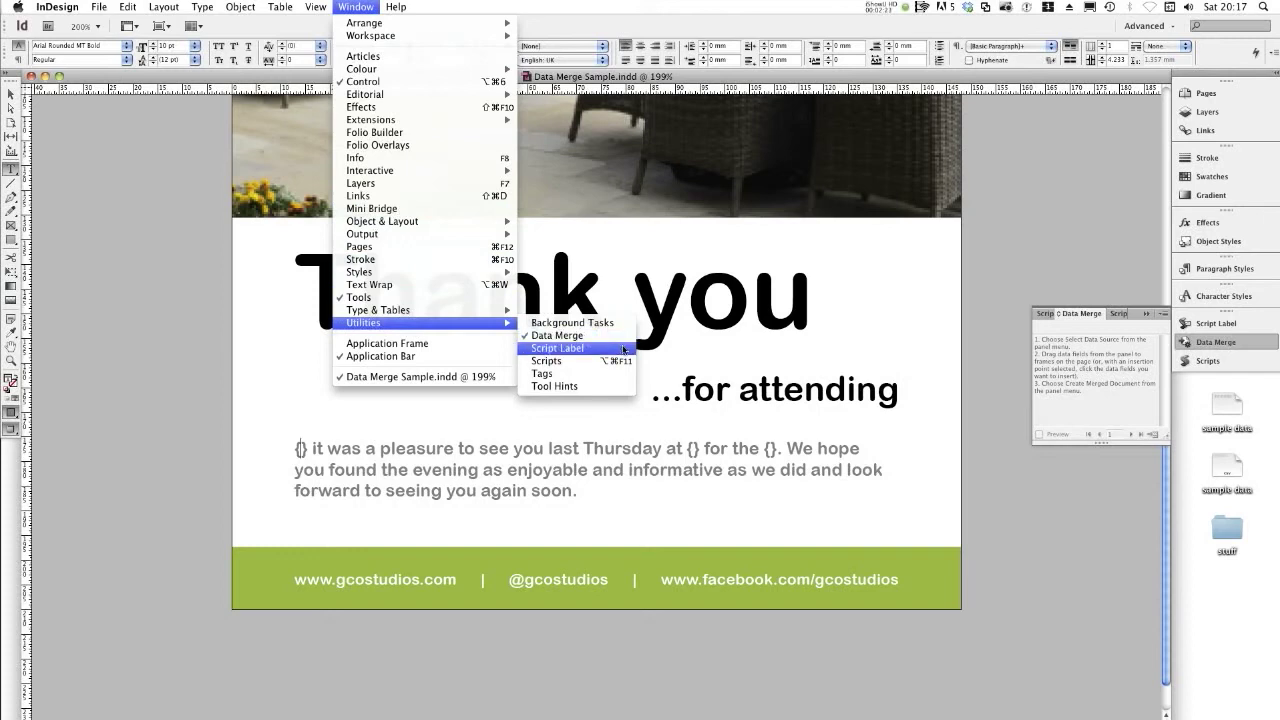
click(1106, 404)
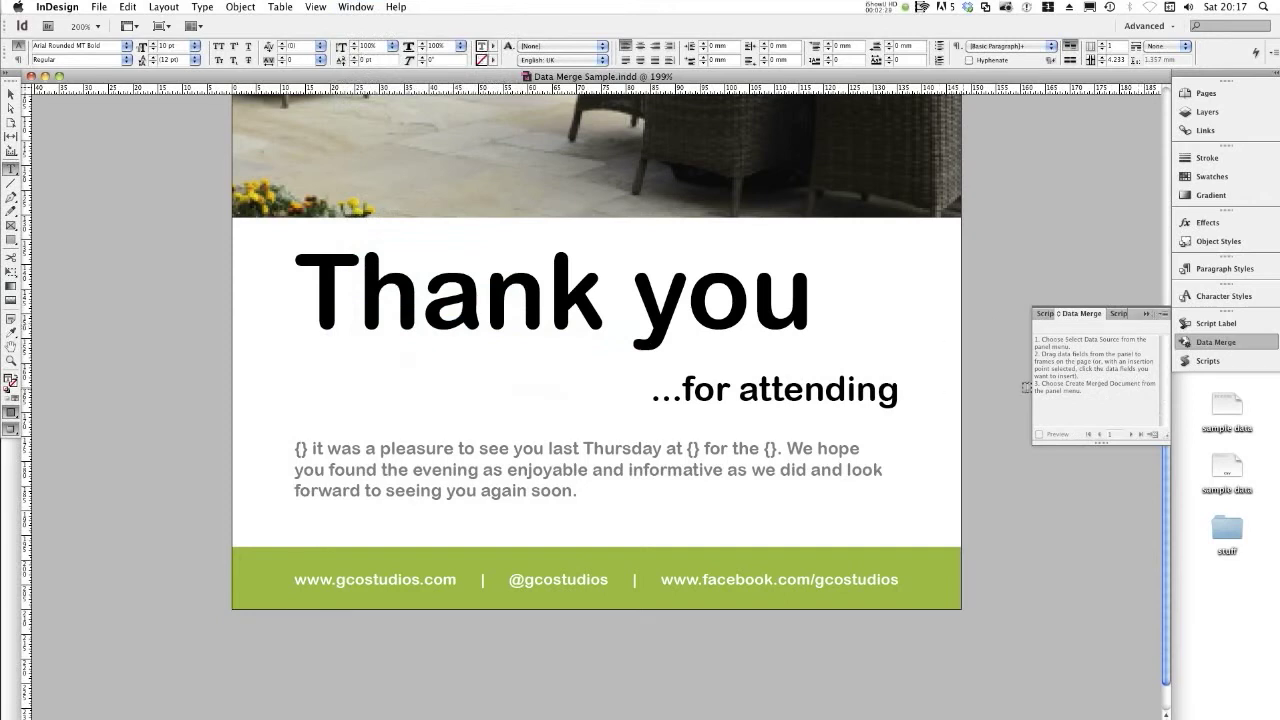
click(1162, 315)
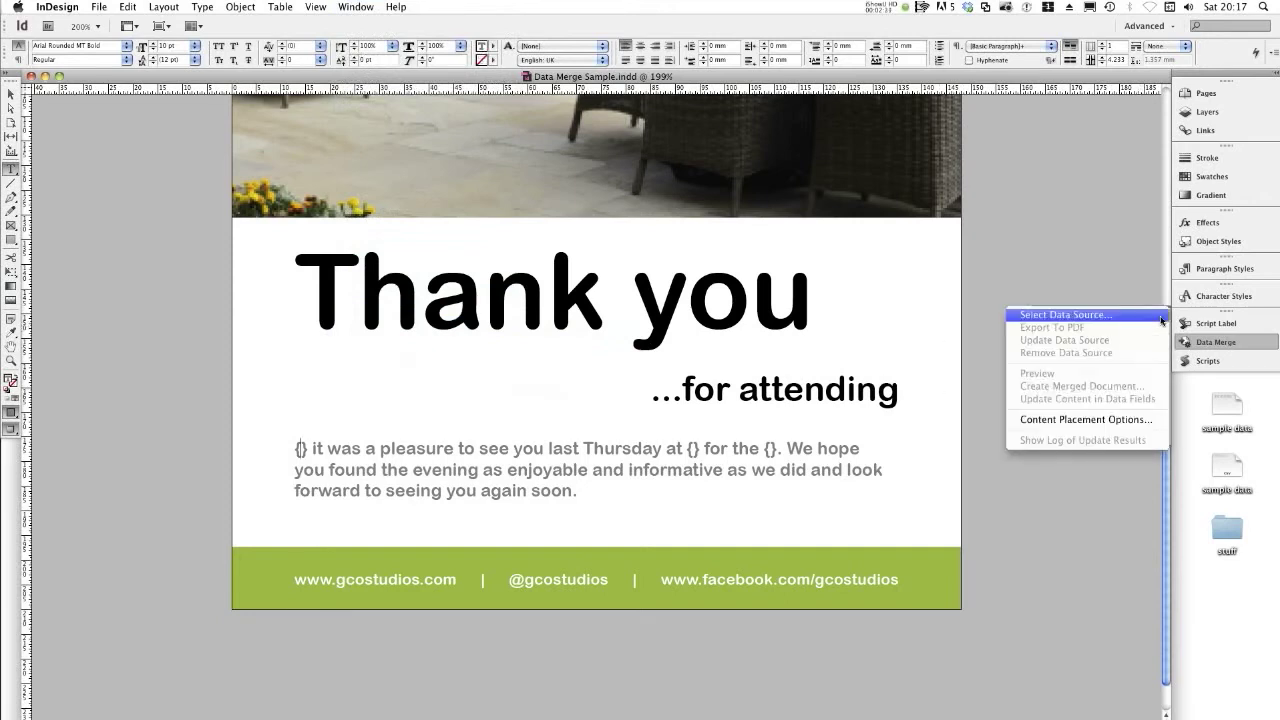
click(1091, 319)
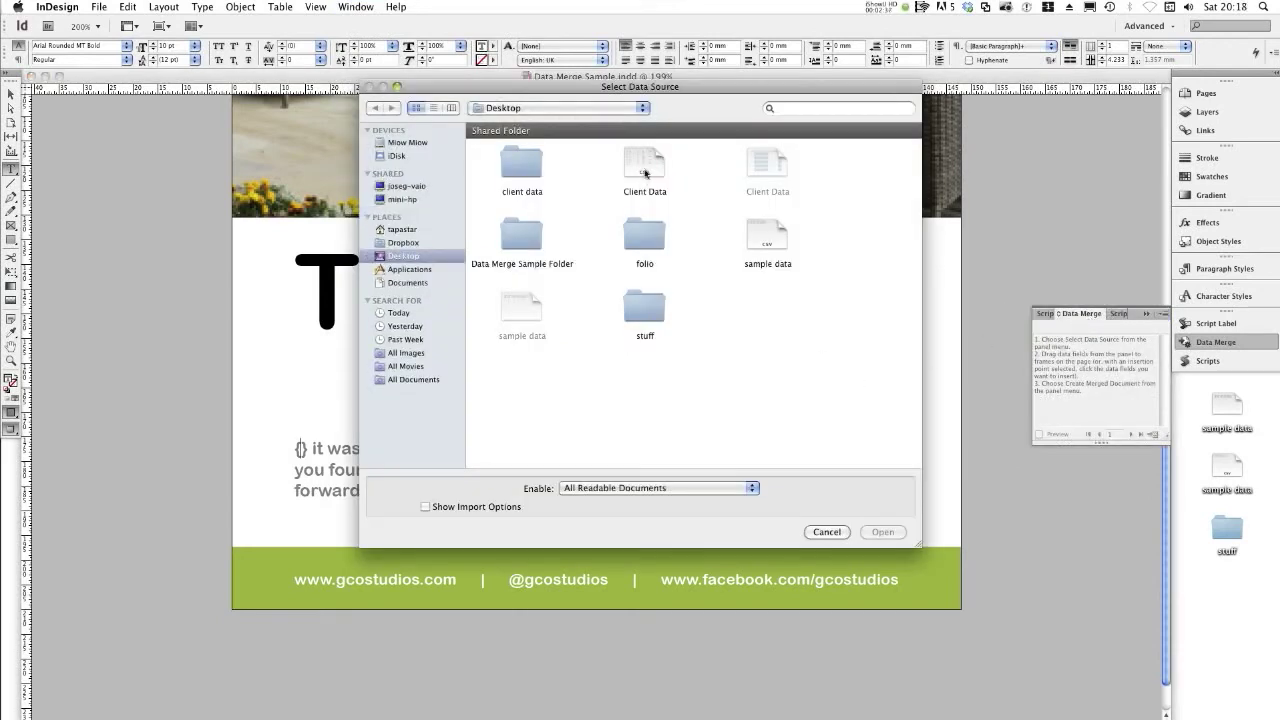
click(645, 173)
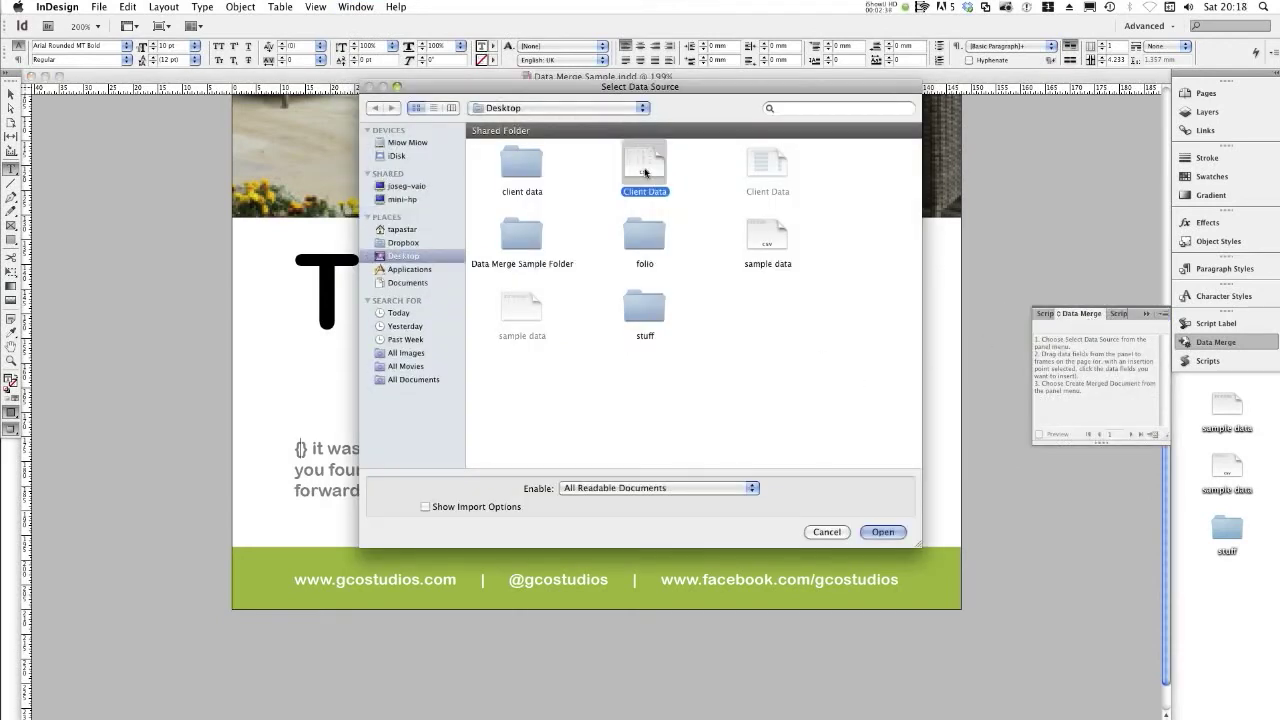
click(884, 528)
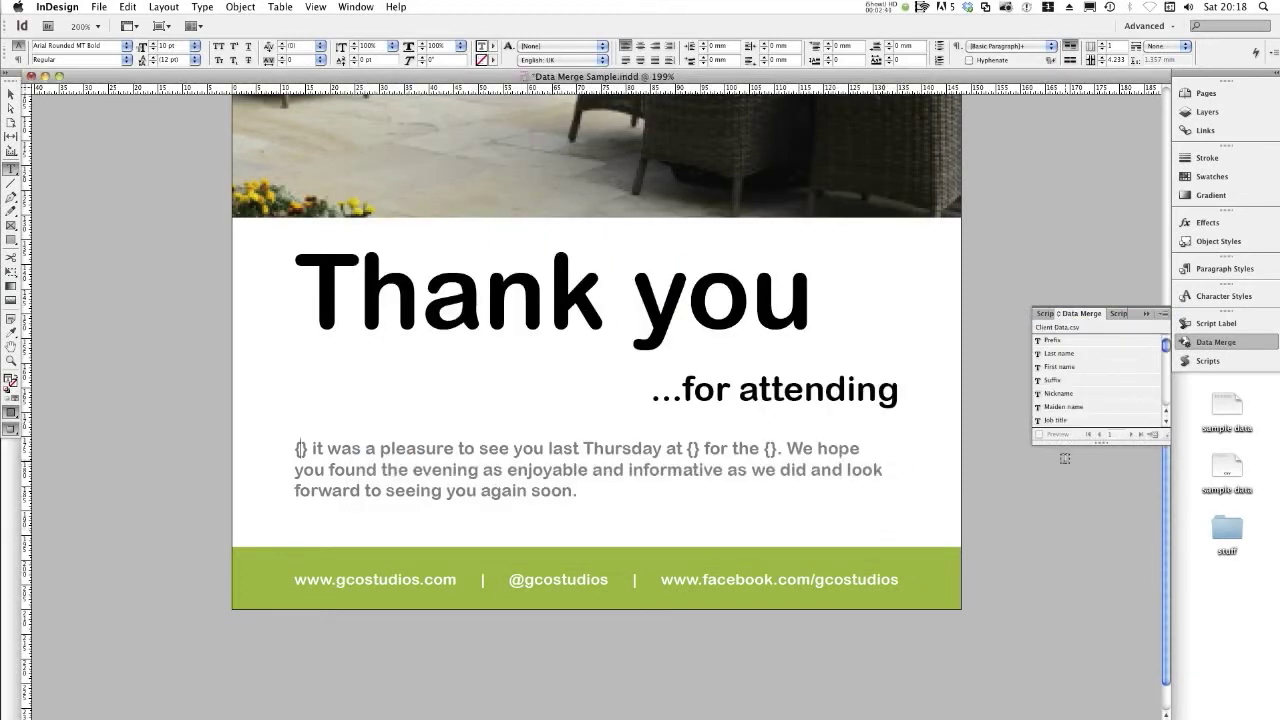
- Reopen Select Data Source and choose the sample data file instead
click(1155, 318)
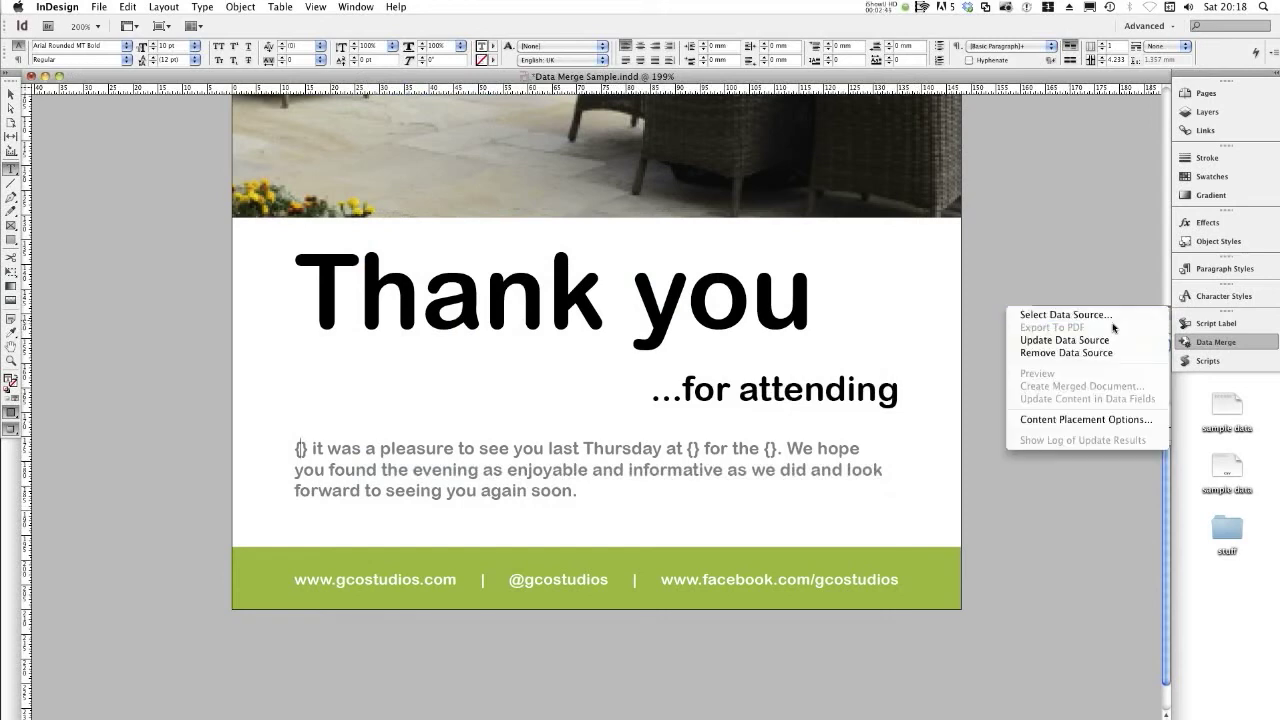
click(1112, 316)
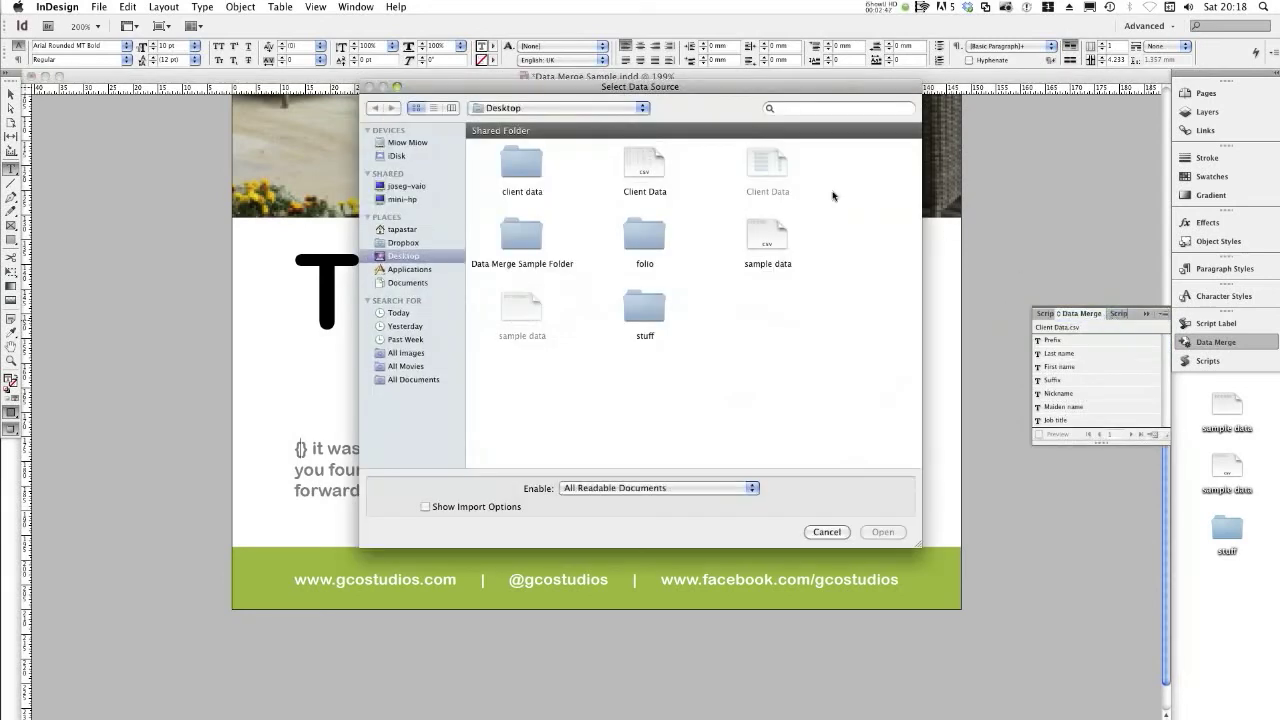
click(762, 240)
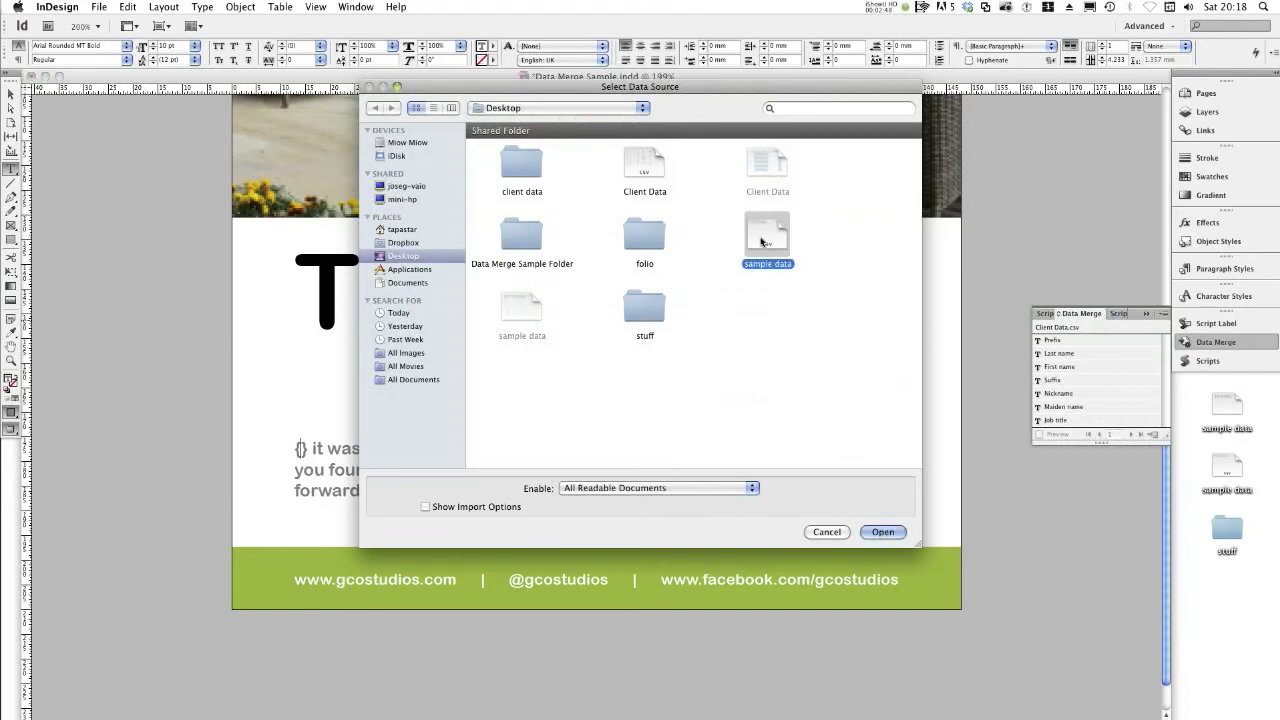
- Load sample data.csv, check its First Name to Event headers in Numbers, then close Numbers
double_click(762, 240)
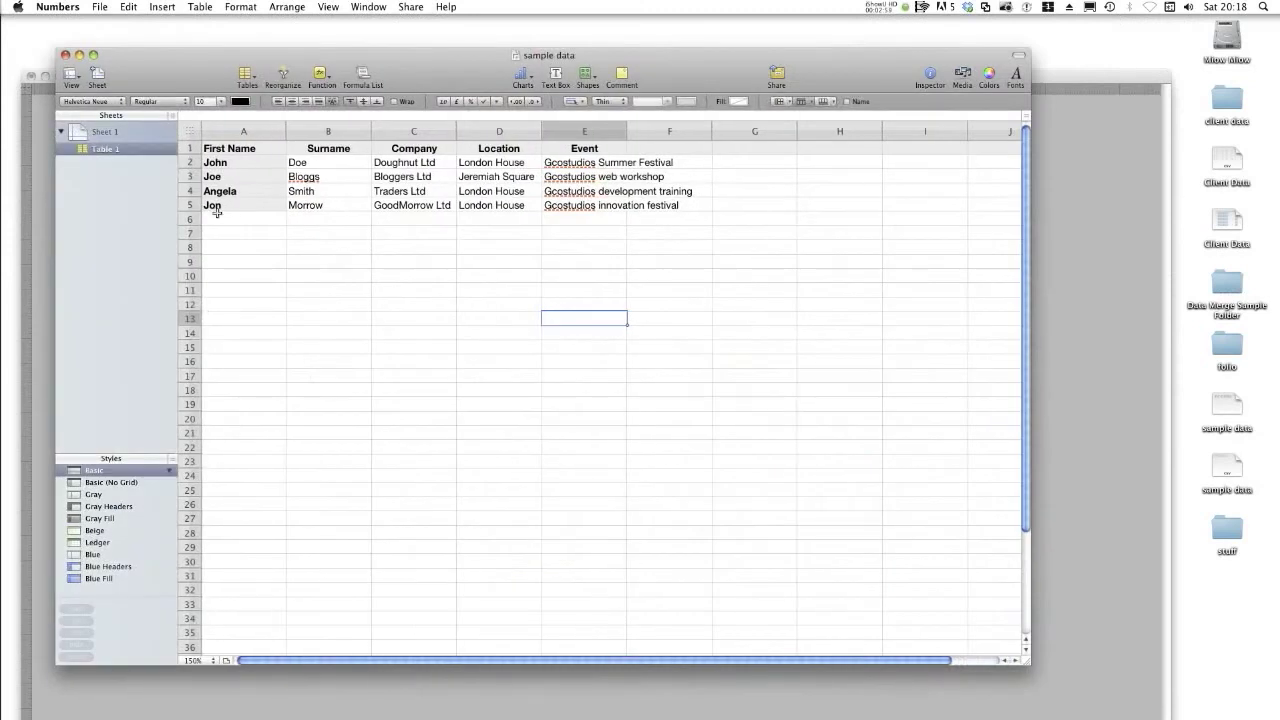
click(229, 150)
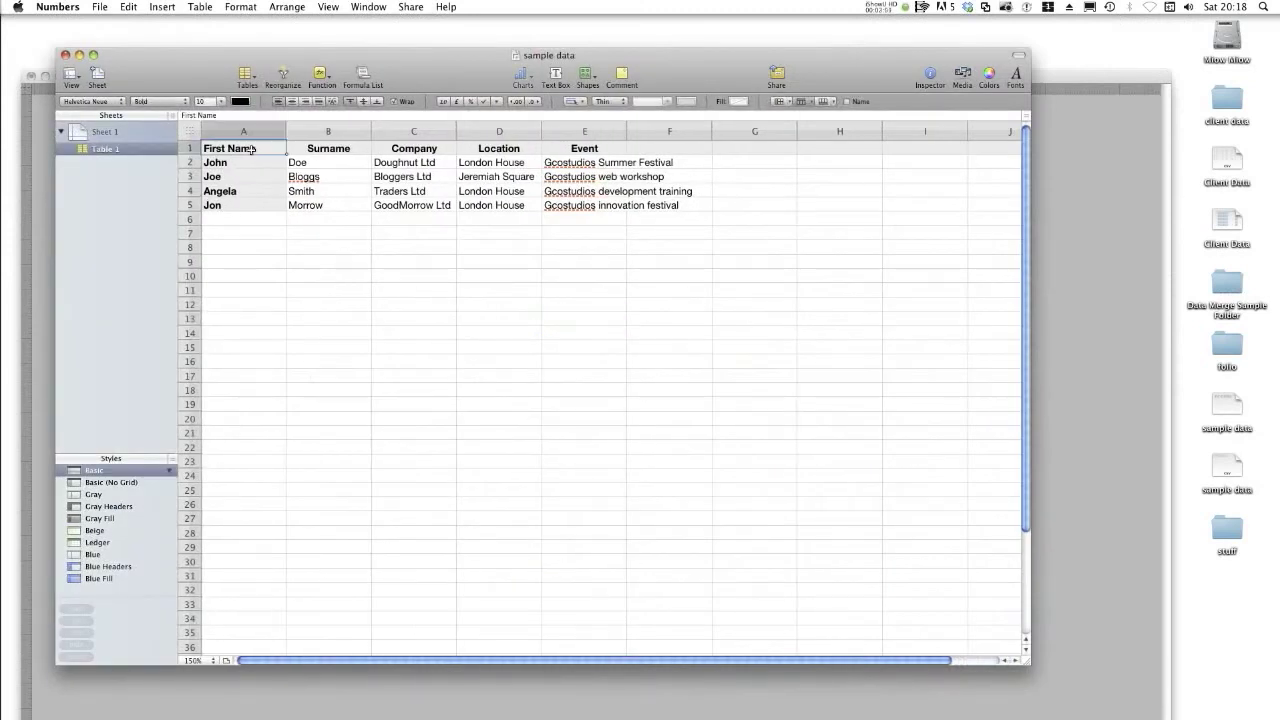
drag(251, 149, 634, 166)
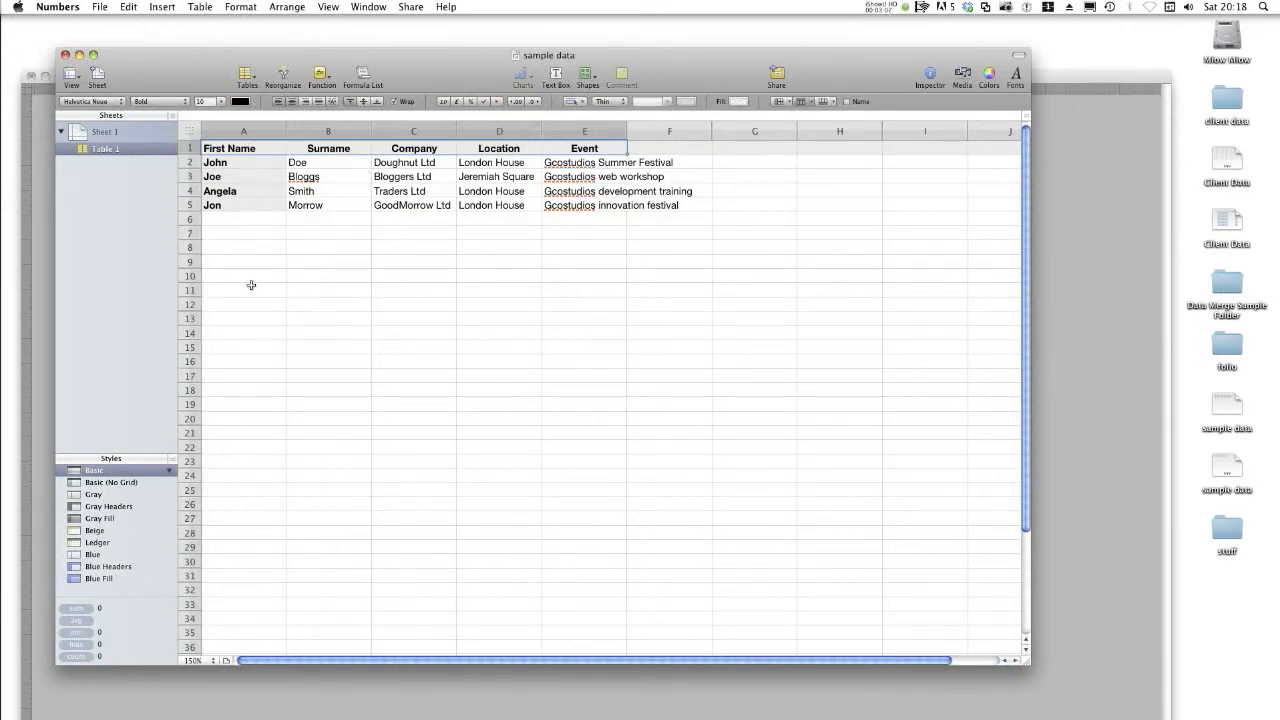
click(79, 55)
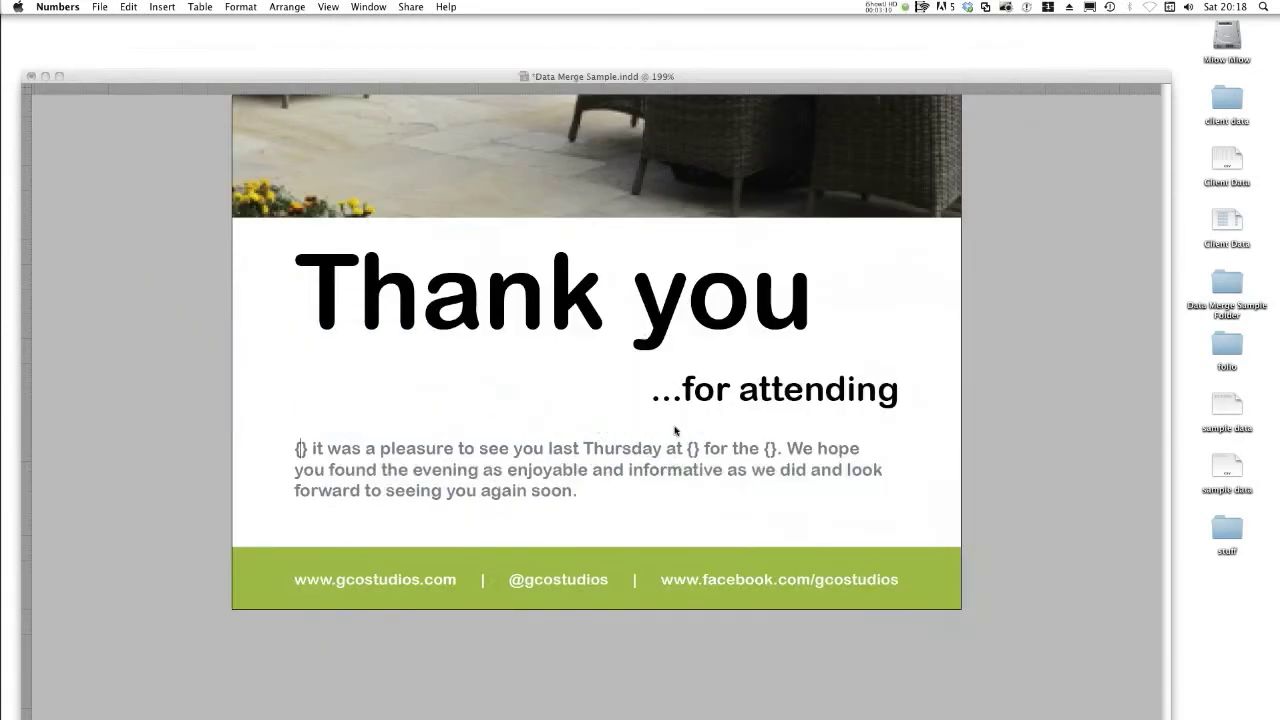
- Replace the first {} placeholder in the body text with the First Name merge field
click(297, 450)
double_click(301, 449)
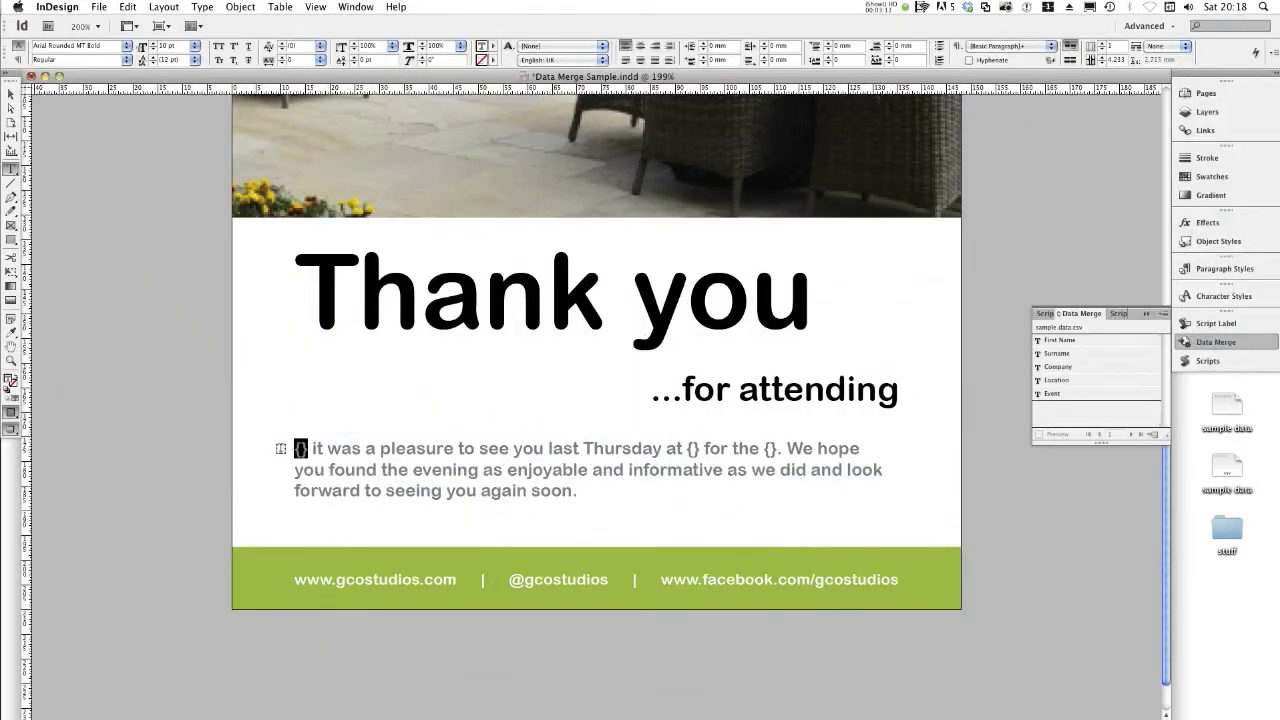
click(1075, 342)
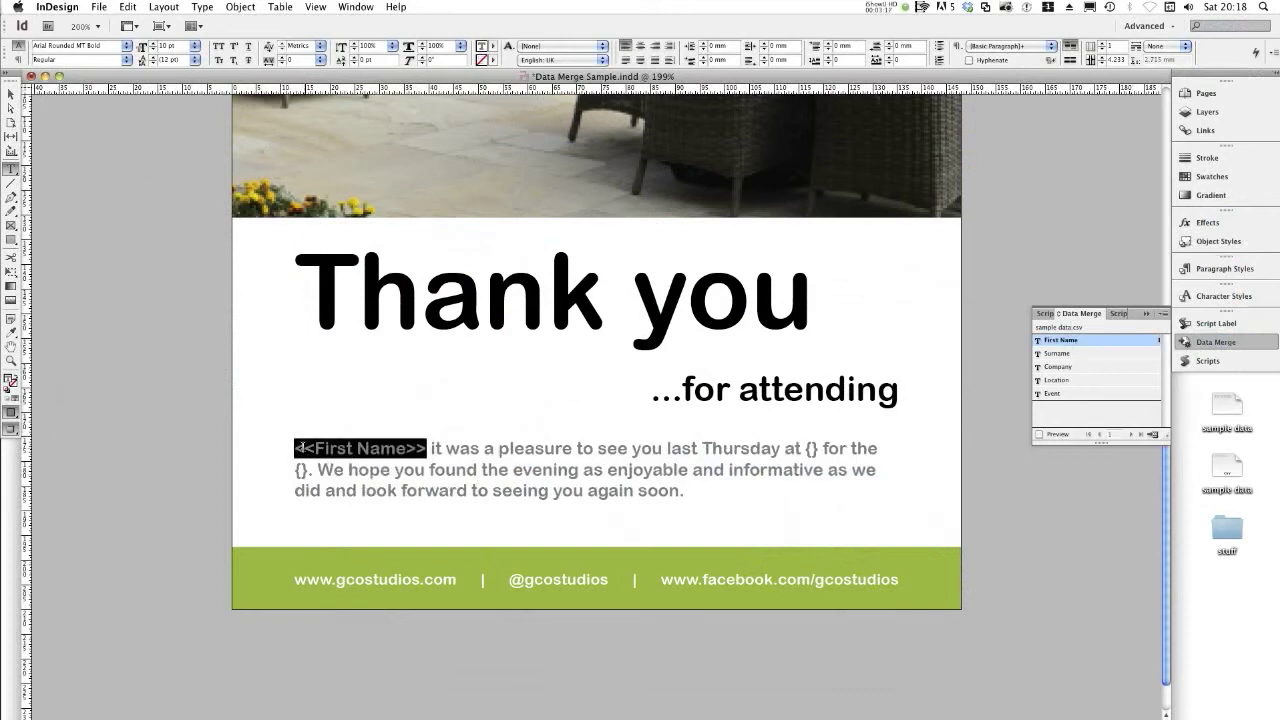
click(302, 443)
double_click(311, 441)
click(326, 443)
double_click(330, 445)
- Replace the remaining {} pairs with the Location and Event fields, then zoom out
drag(805, 448, 819, 448)
click(1056, 381)
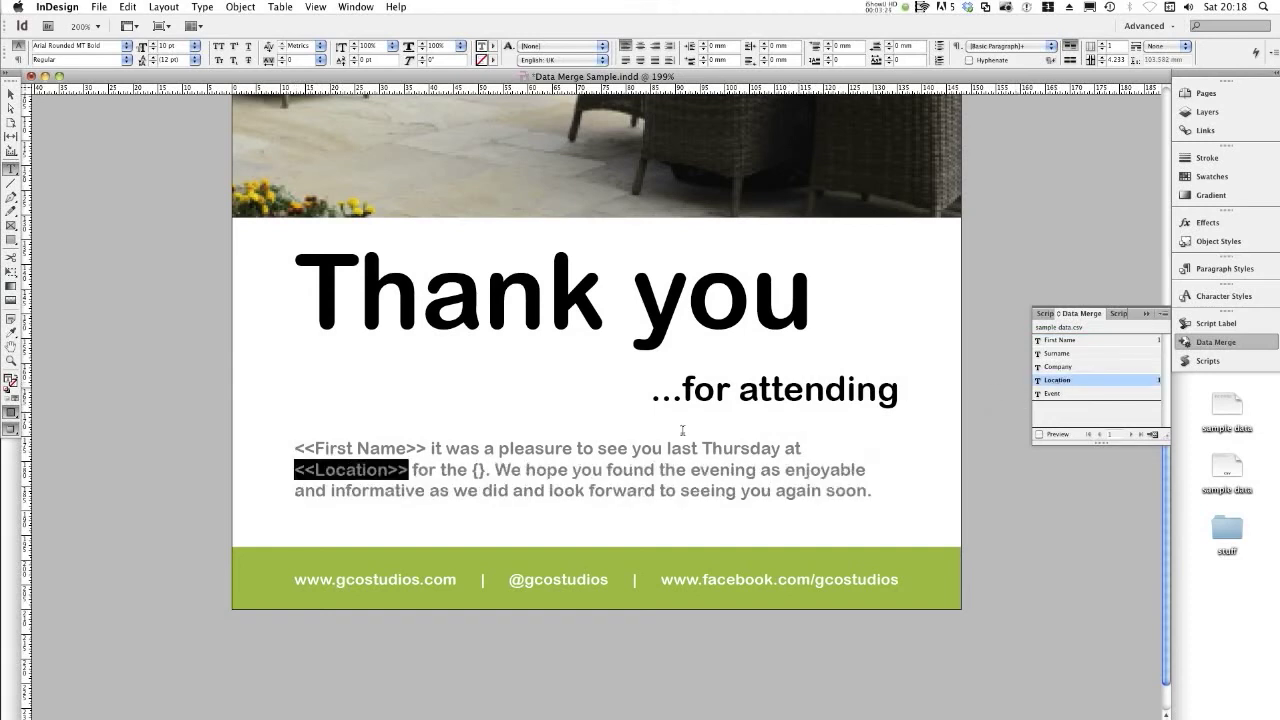
drag(488, 468, 466, 465)
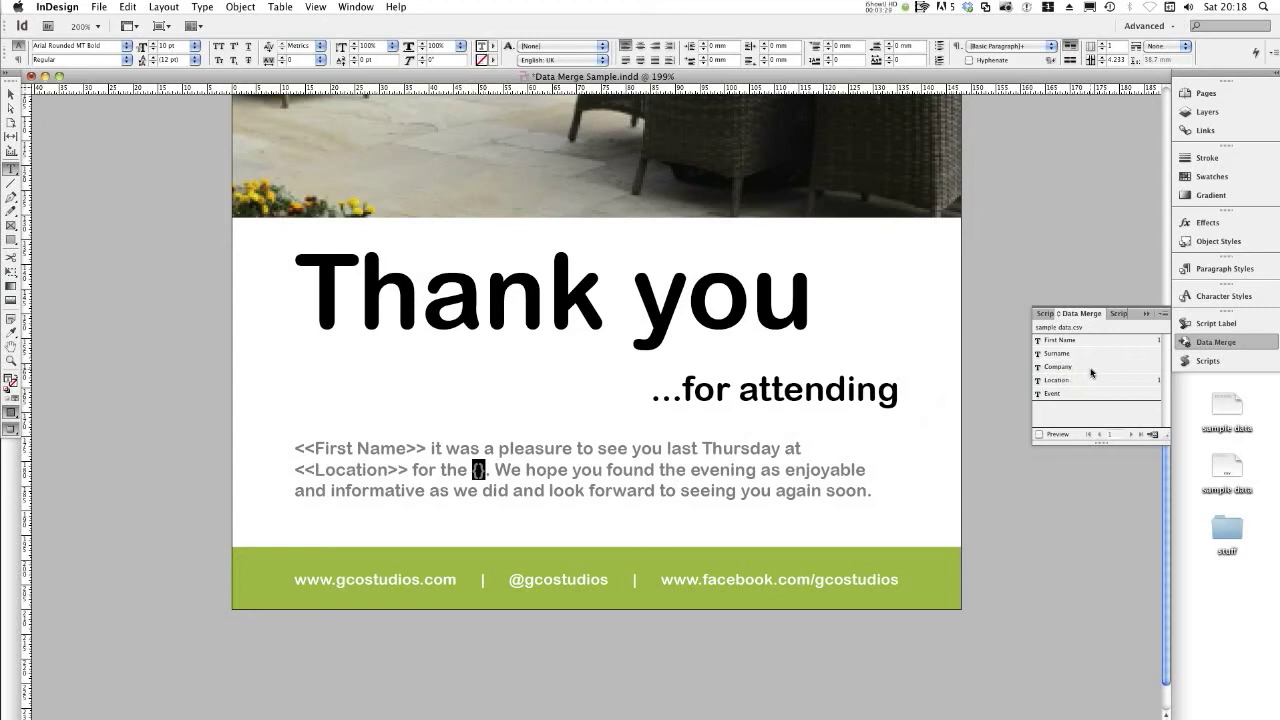
click(1062, 394)
click(629, 490)
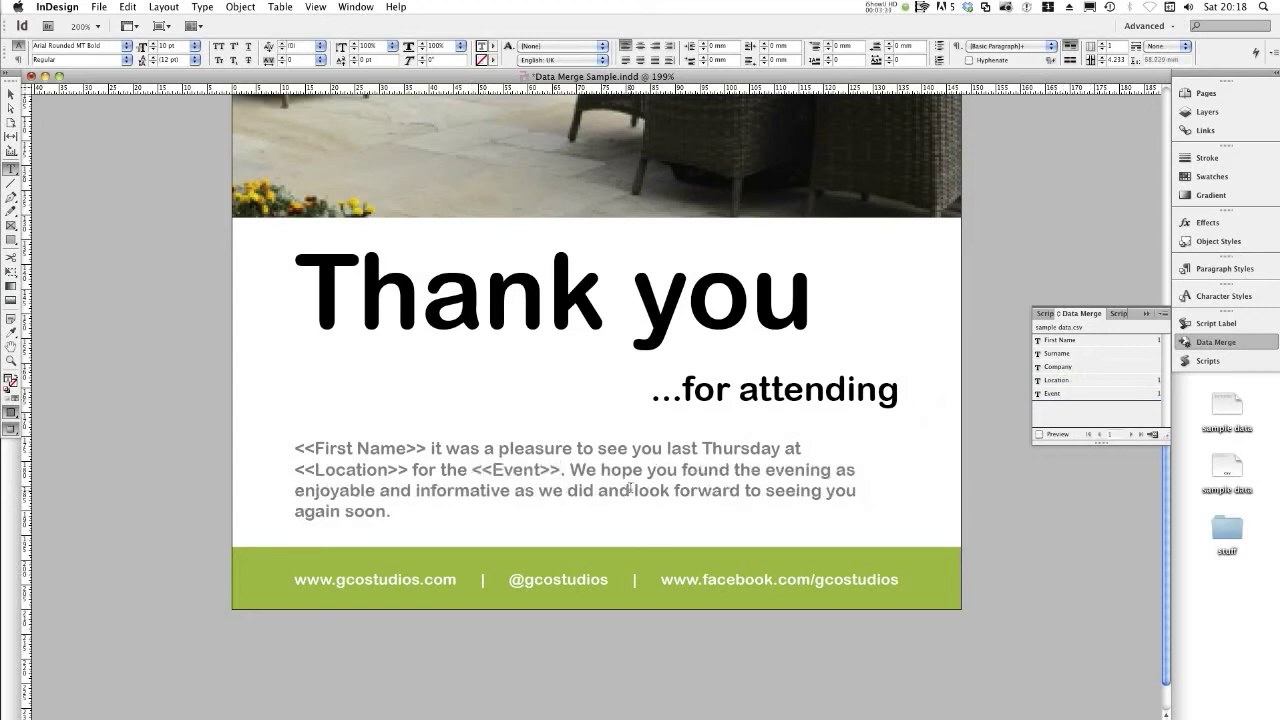
key(super+minus)
key(super+minus)
key(super+minus)
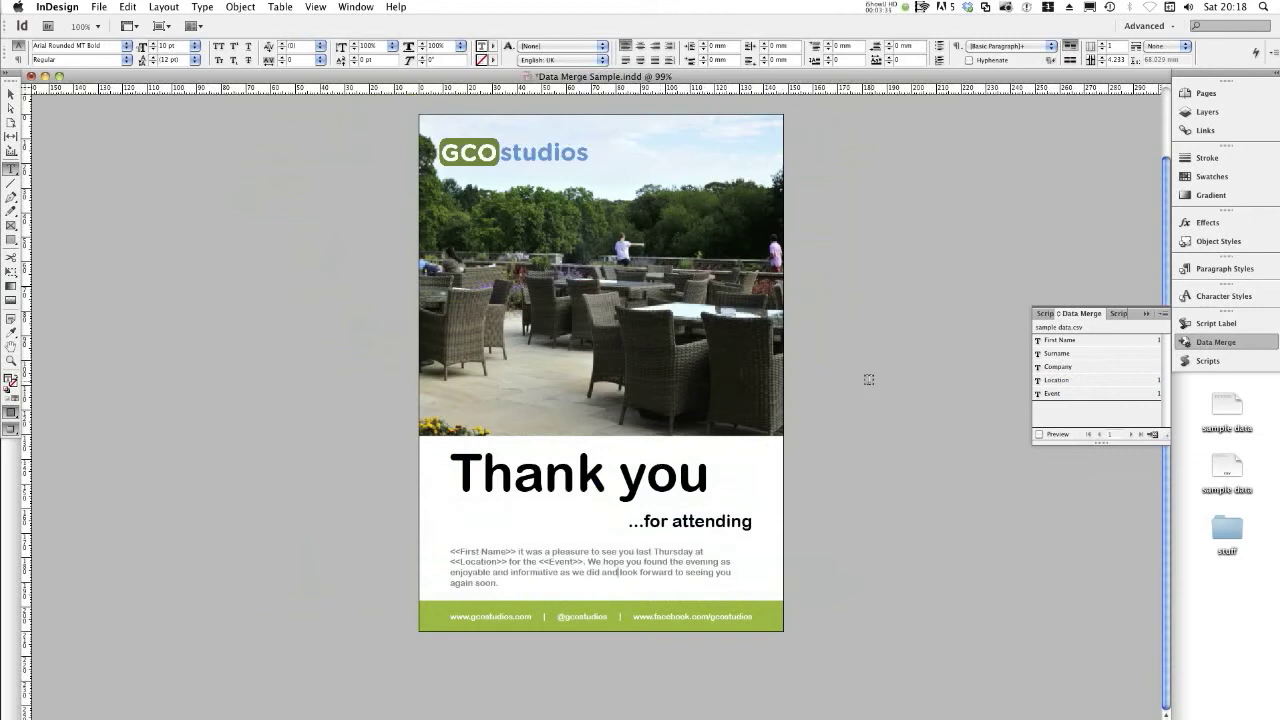
- Create a merged document from All Records with a Single Record per page
click(1160, 315)
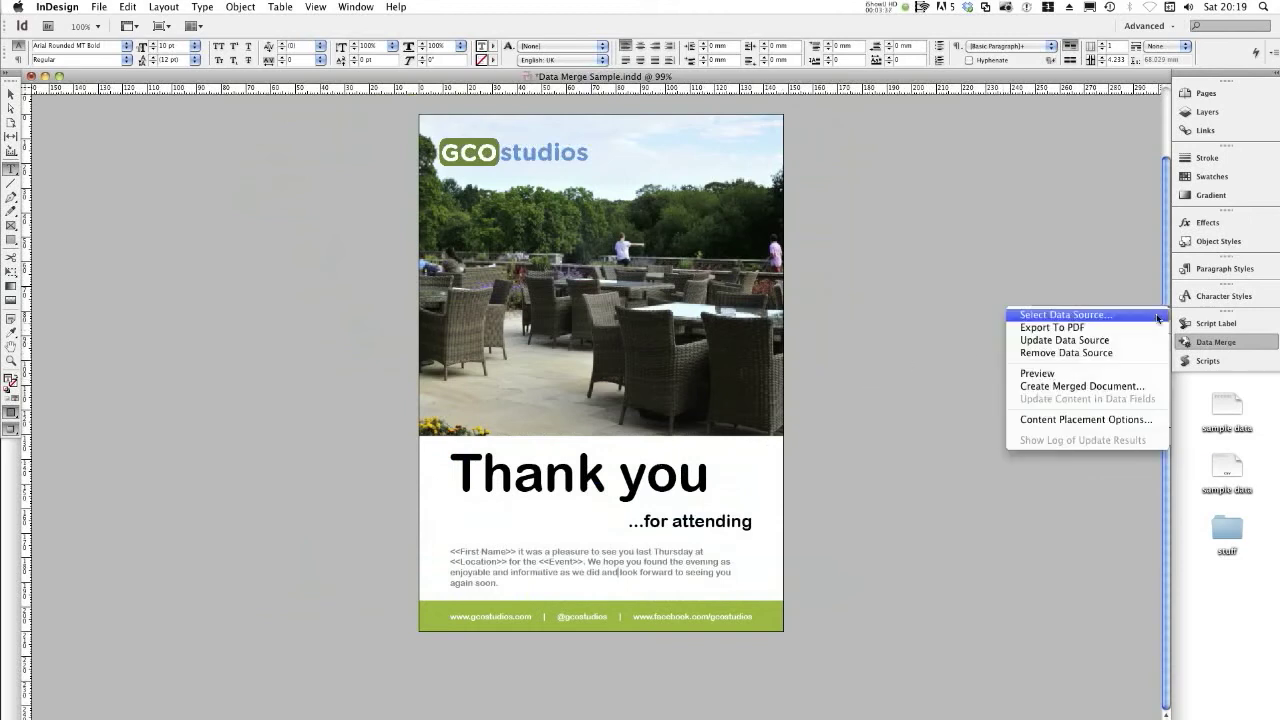
click(1143, 387)
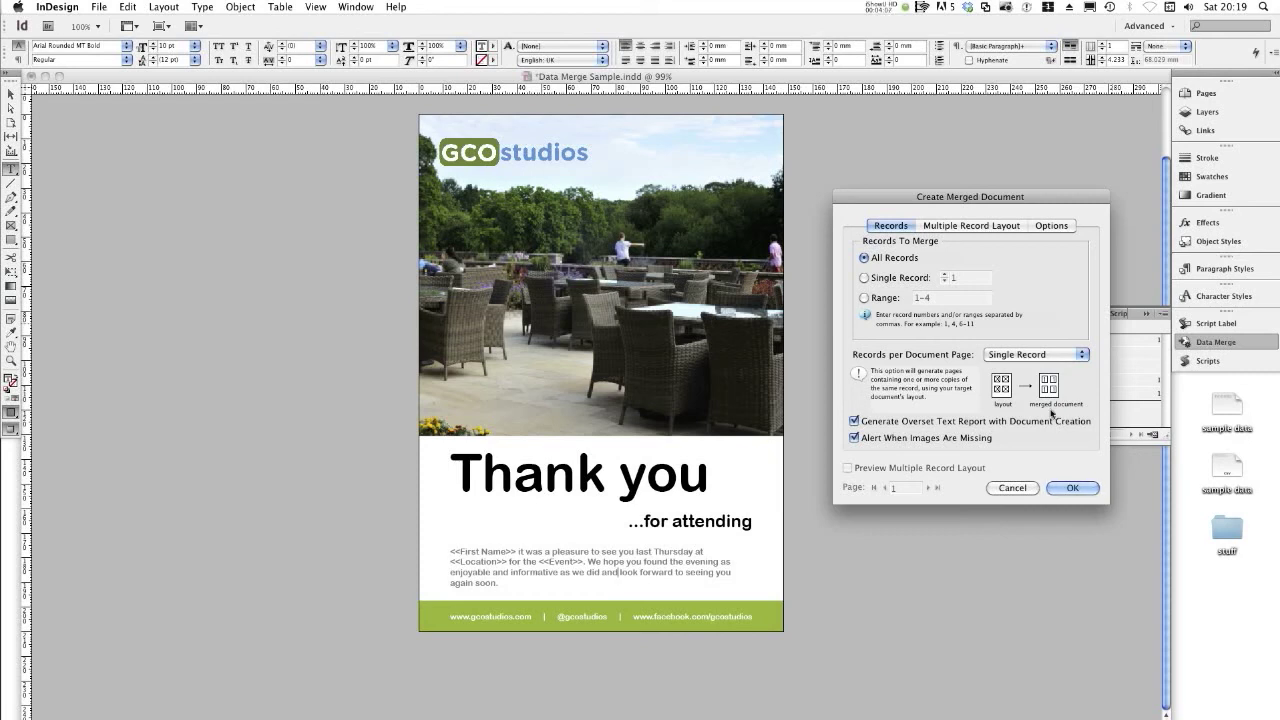
click(1080, 489)
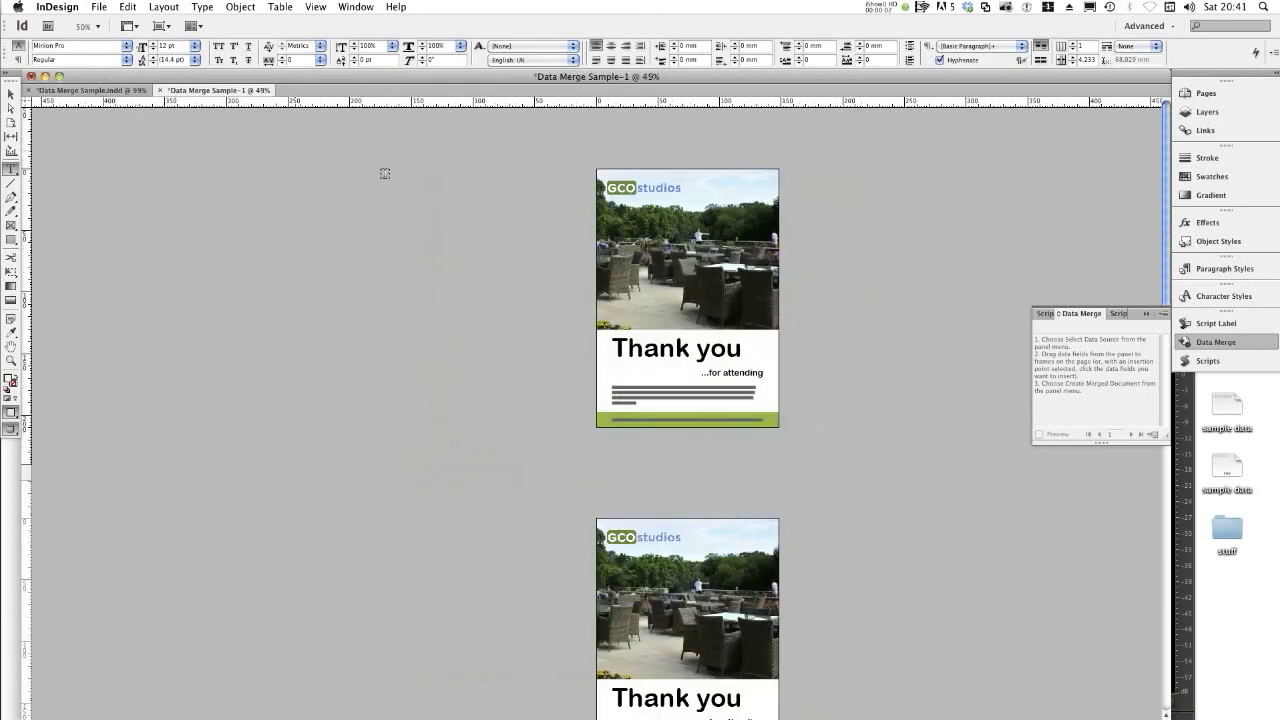
- Zoom in on the first merged page to verify the first name, London House and Gcostudios Summer Festival
scroll(826, 400, down, 5)
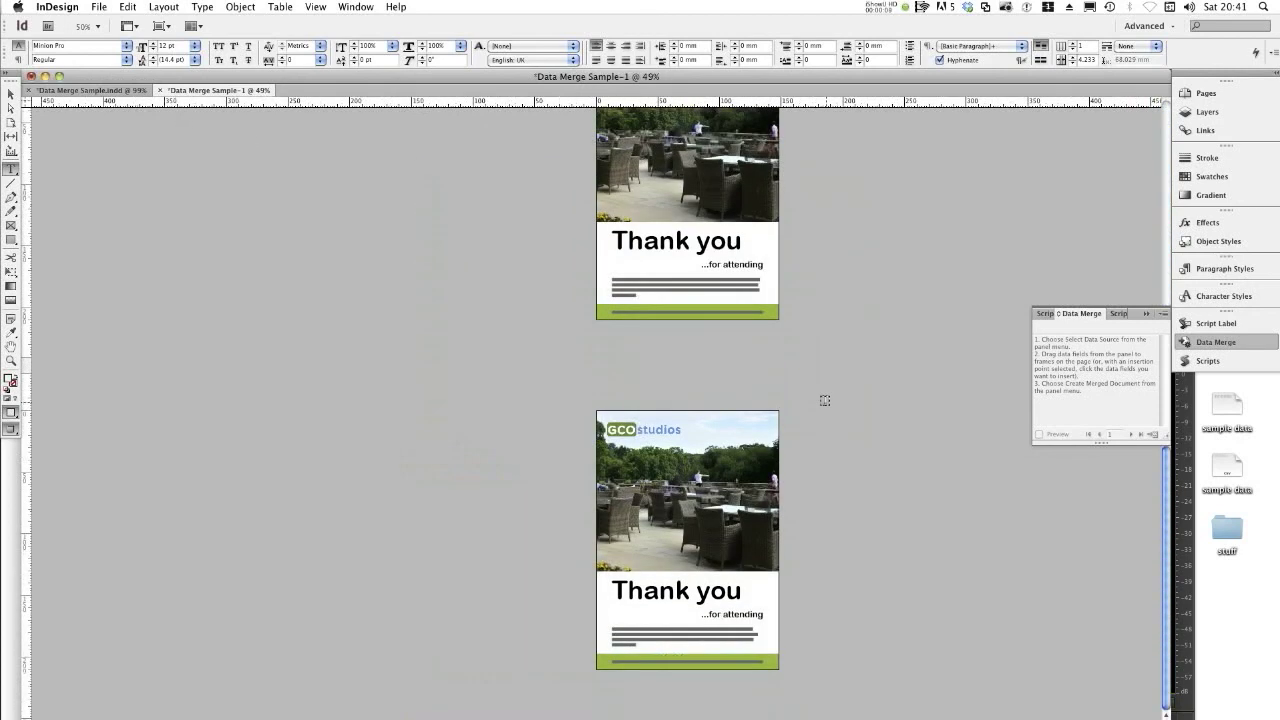
scroll(824, 400, up, 15)
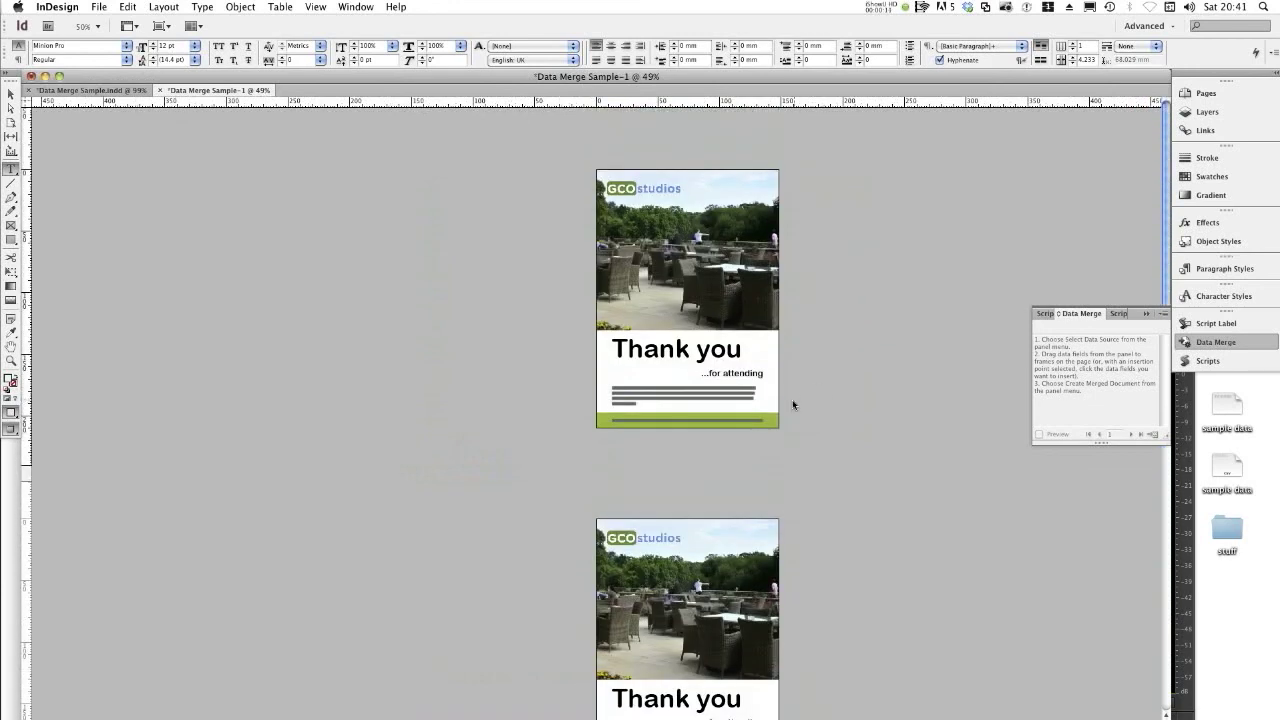
key(super+equal)
key(super+equal)
key(super+equal)
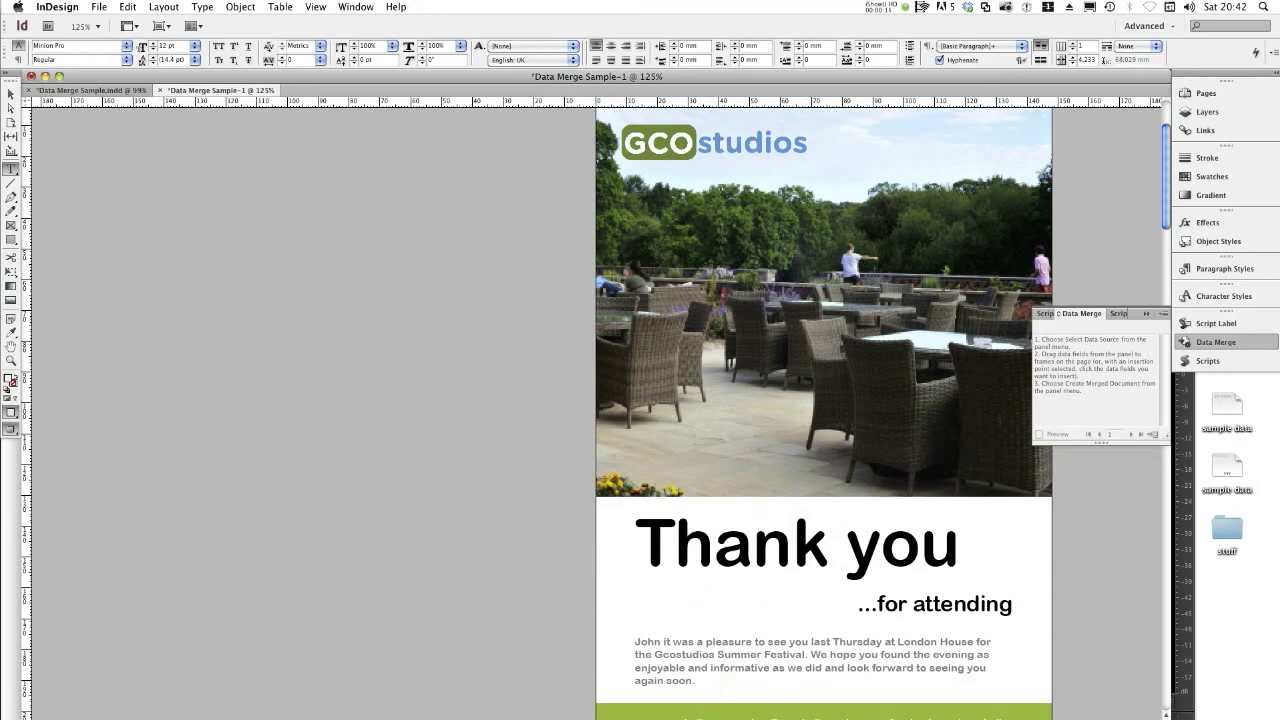
scroll(600, 408, right, 4)
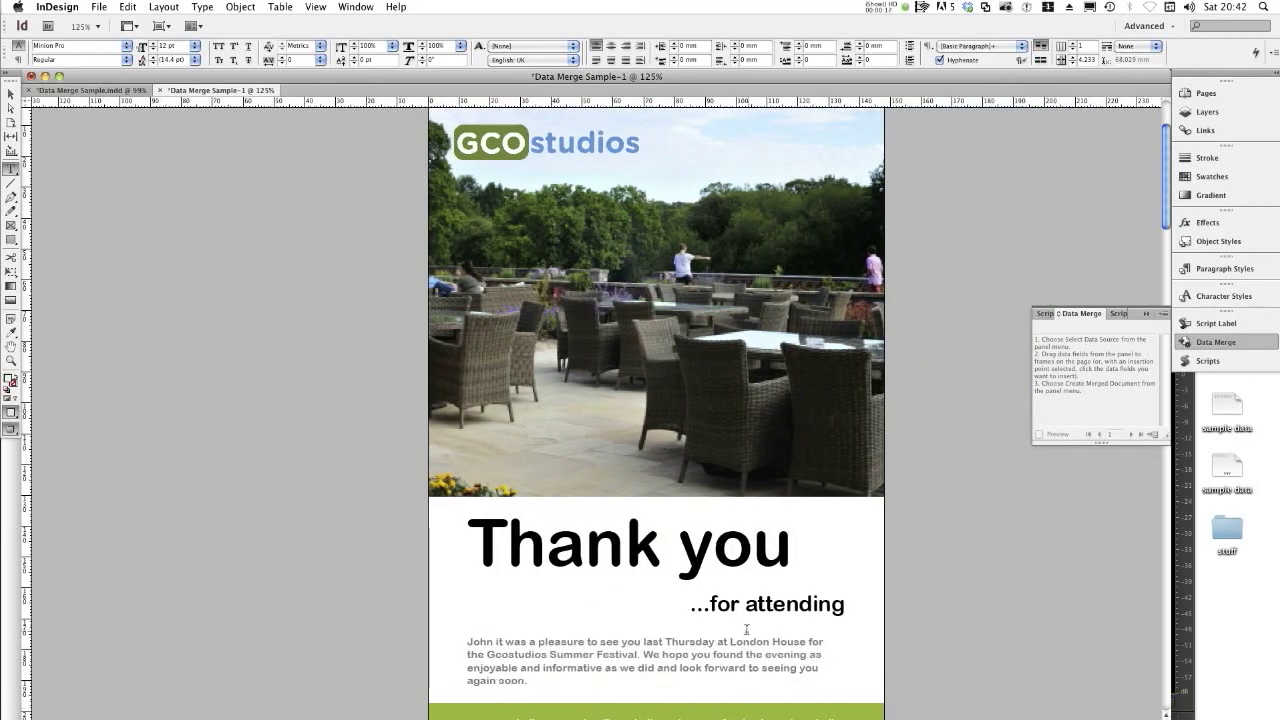
key(super+equal)
key(super+equal)
key(super+equal)
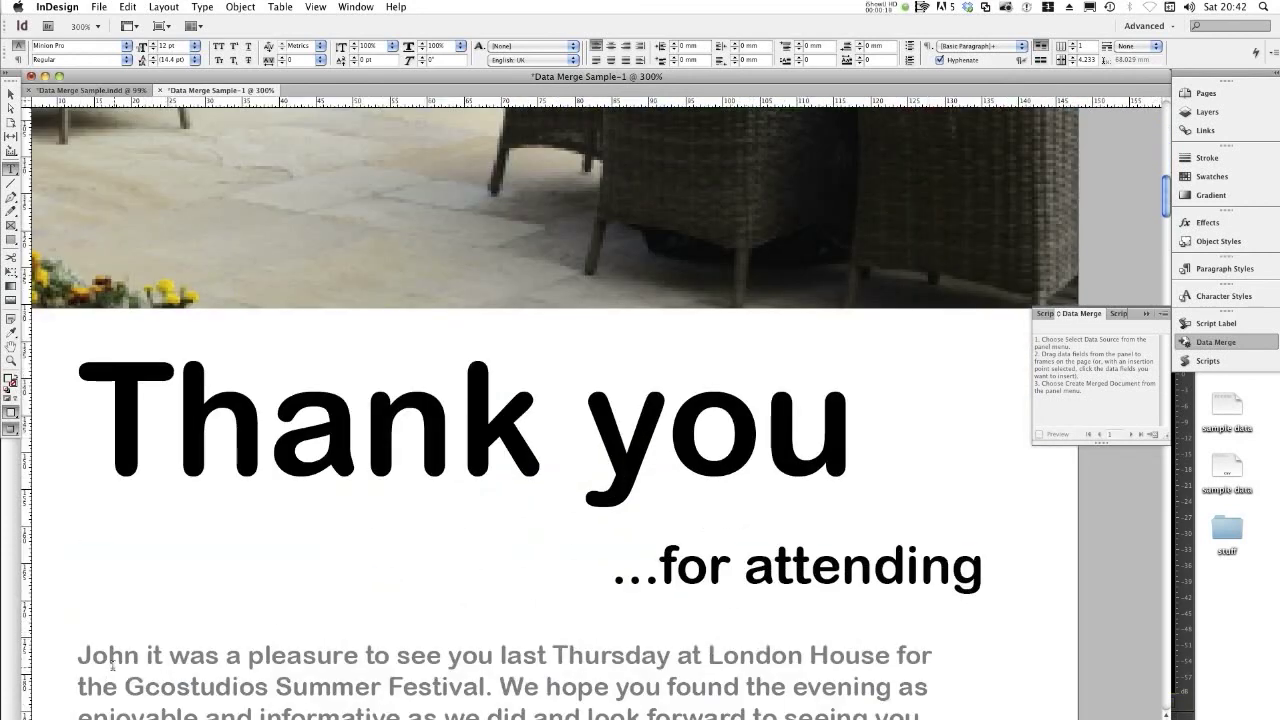
drag(110, 660, 79, 660)
drag(600, 655, 657, 655)
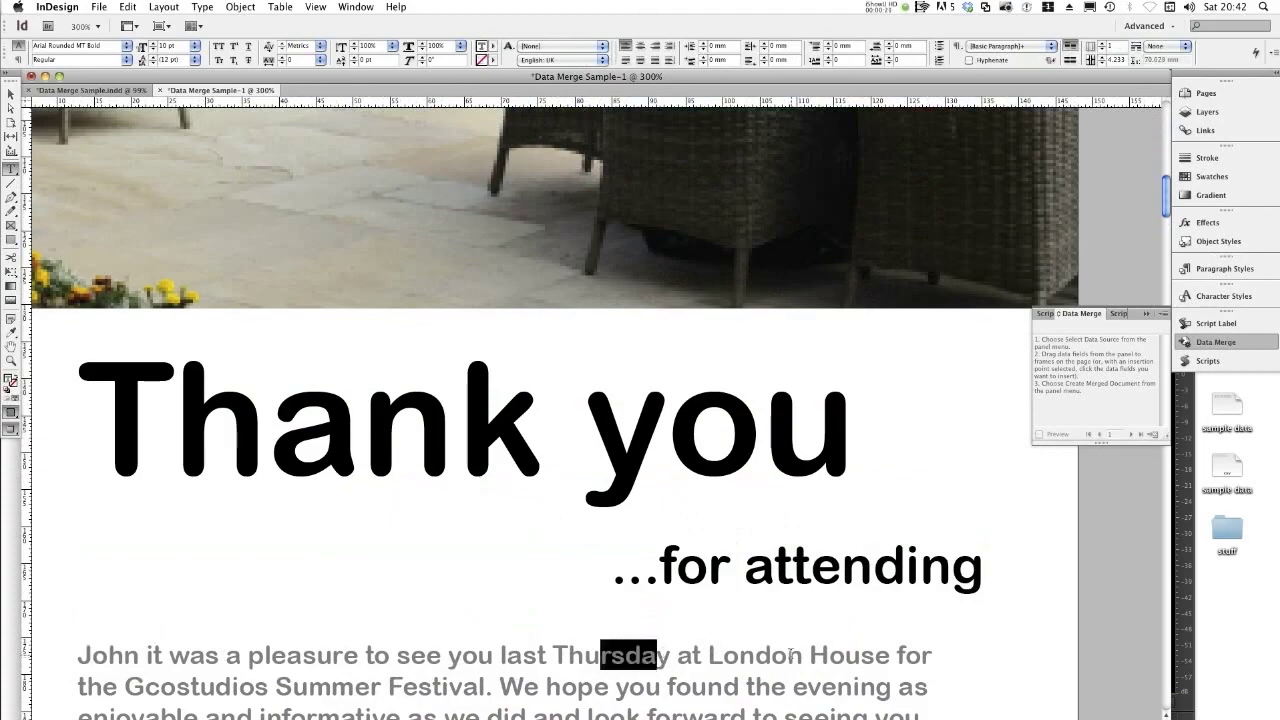